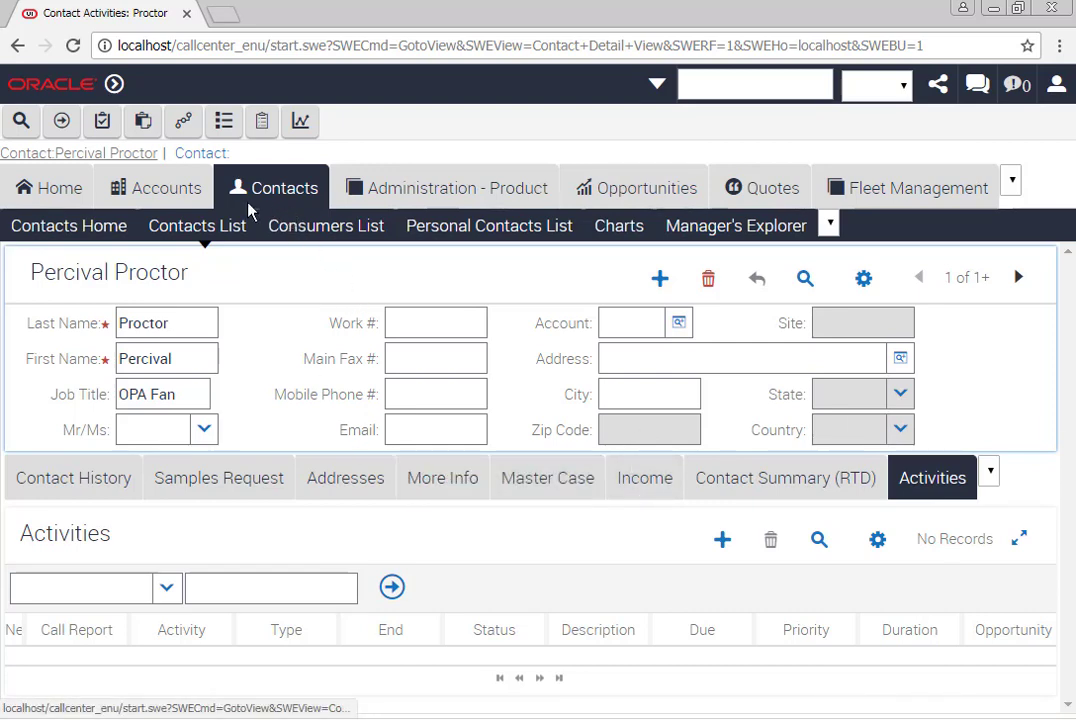
Step: Show the More Info details of the open contact record
left_click(455, 484)
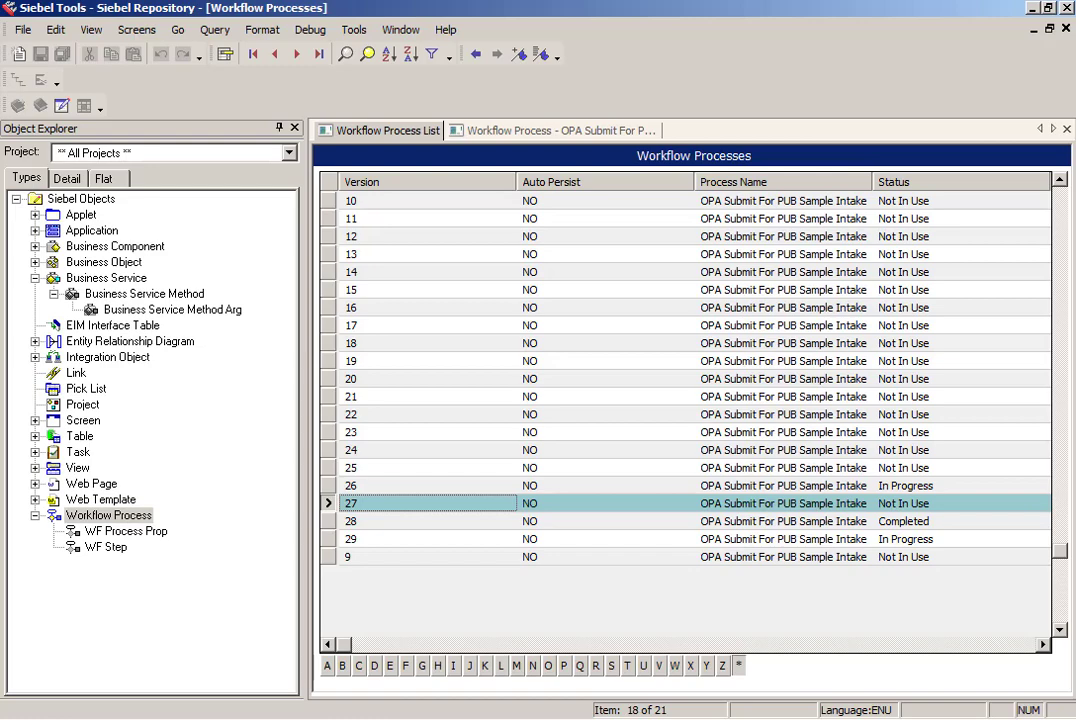
Step: In Siebel Tools, open version 10 of the OPA Submit For PUB Sample Intake Contact workflow for editing, with the diagram area enlarged
left_click(330, 203)
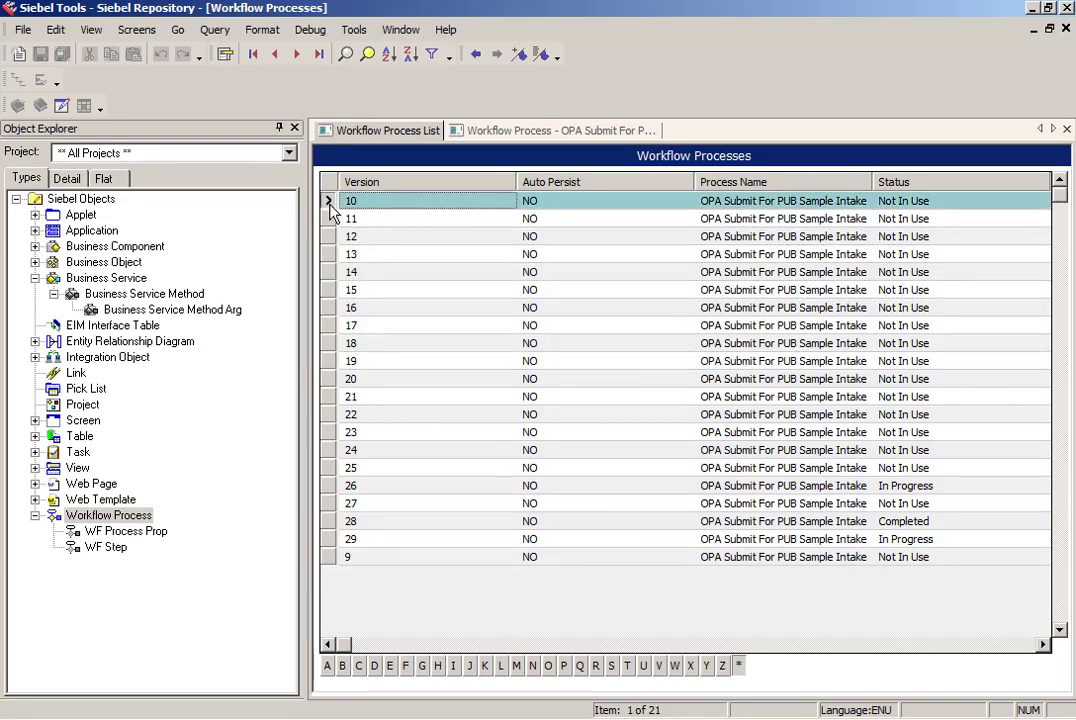
right_click(330, 205)
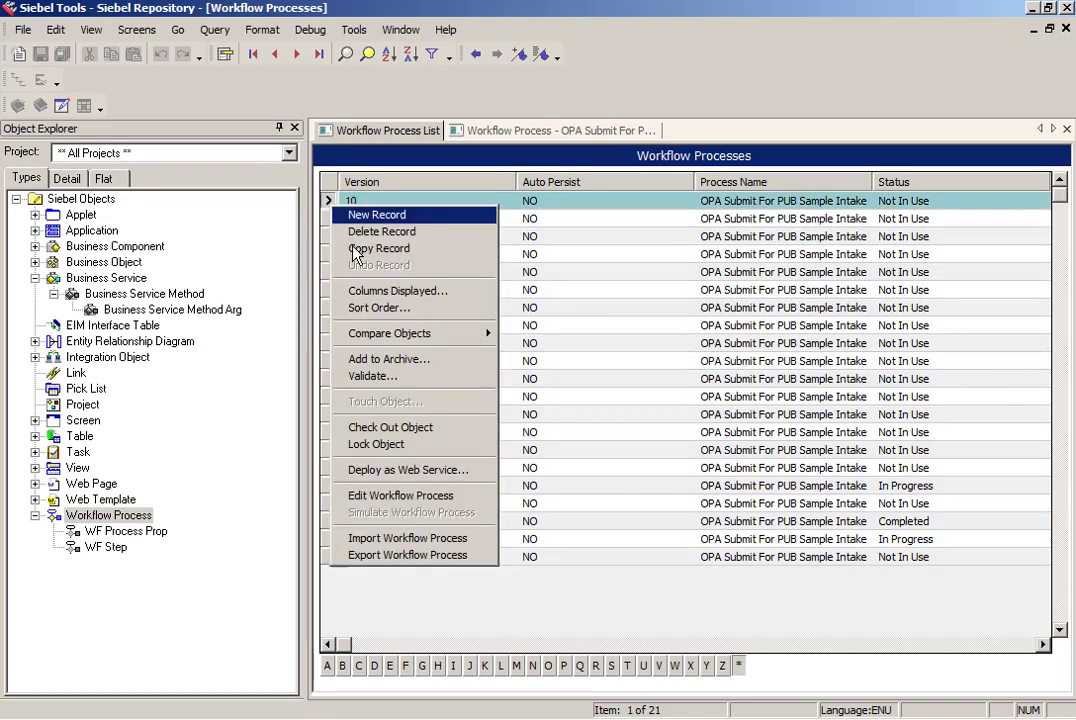
left_click(440, 495)
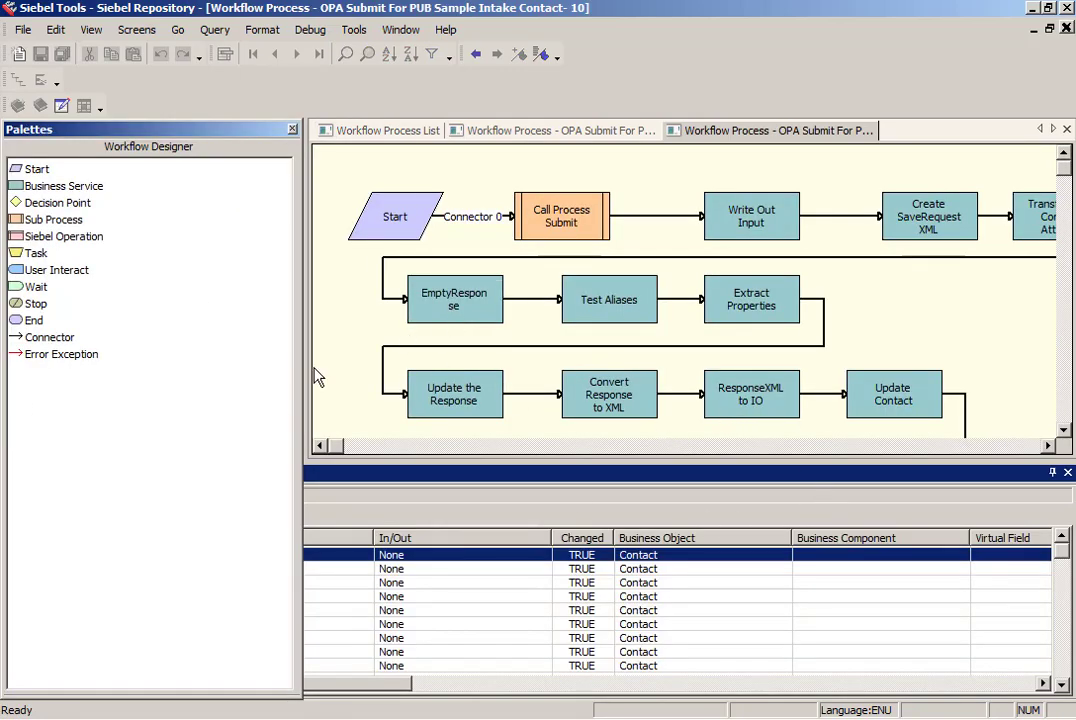
left_click(292, 130)
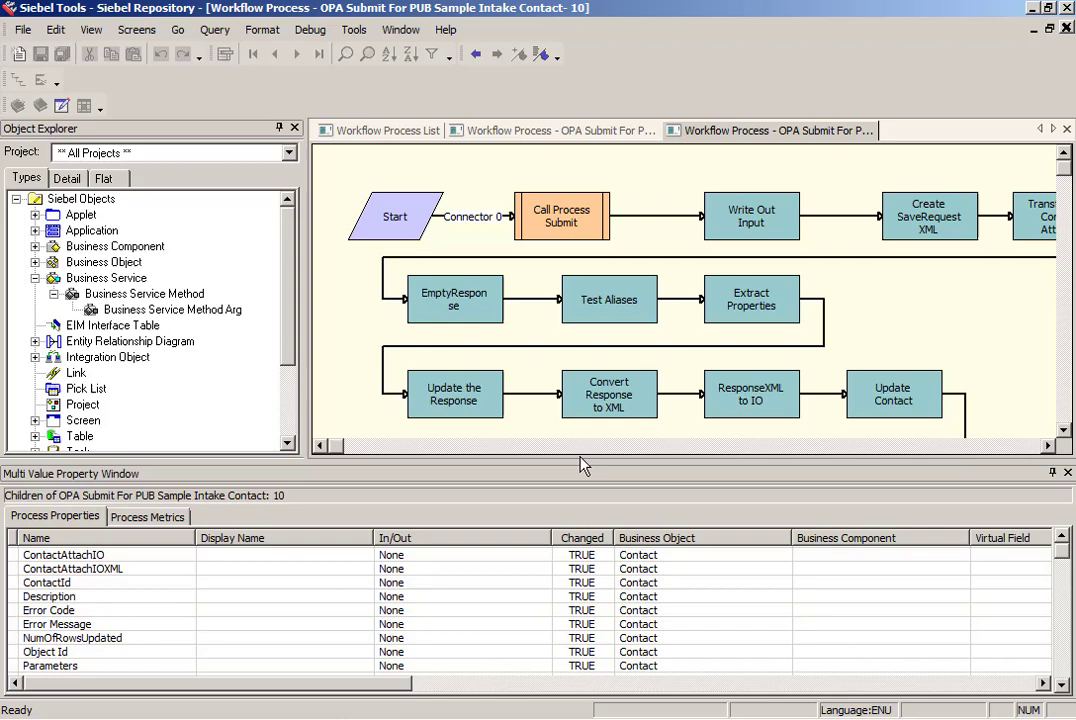
left_click_drag(581, 461, 587, 522)
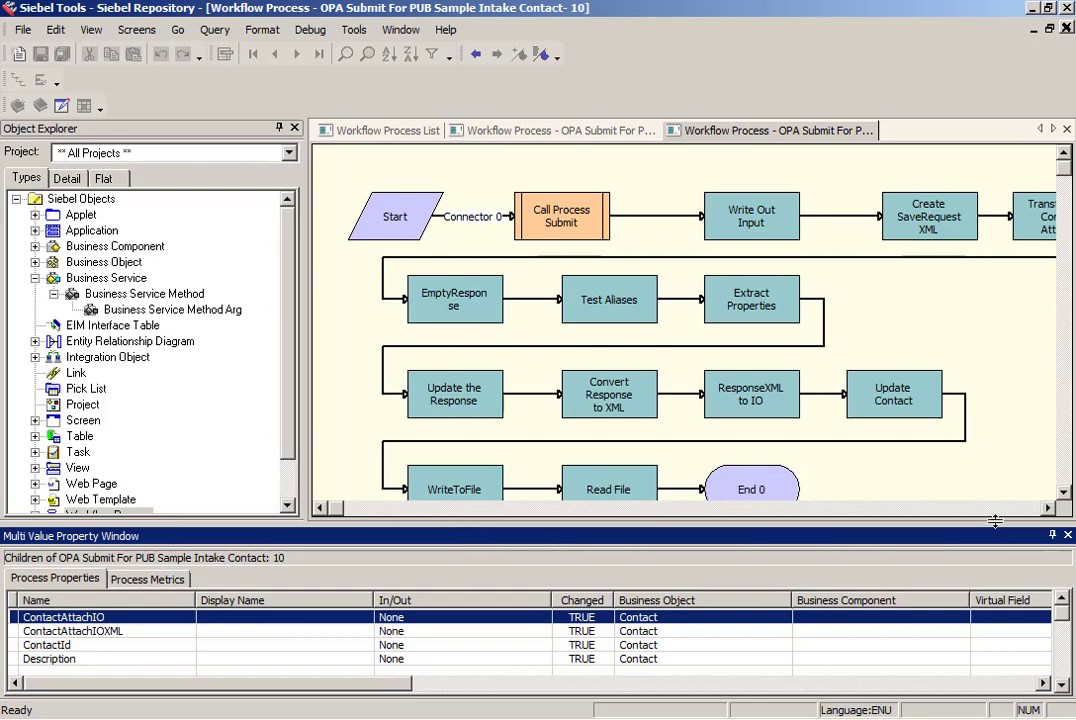
Step: Examine the version 10 workflow diagram and the input arguments of its Update Contact and Update the Response steps
left_click_drag(1047, 509, 1047, 509)
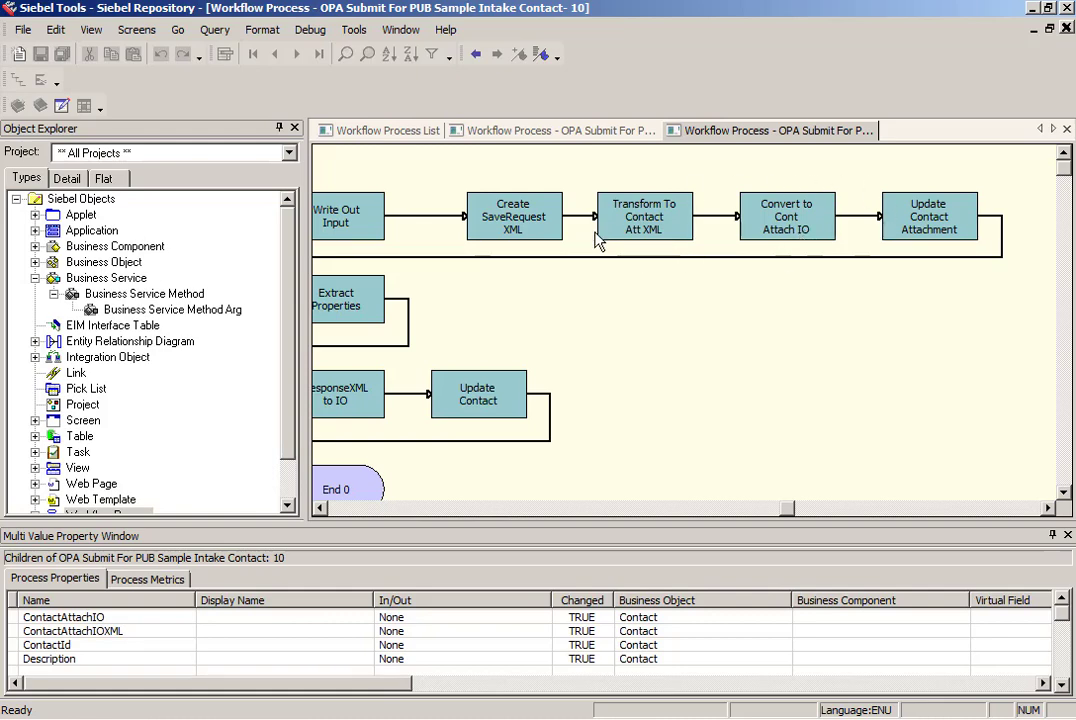
left_click(395, 509)
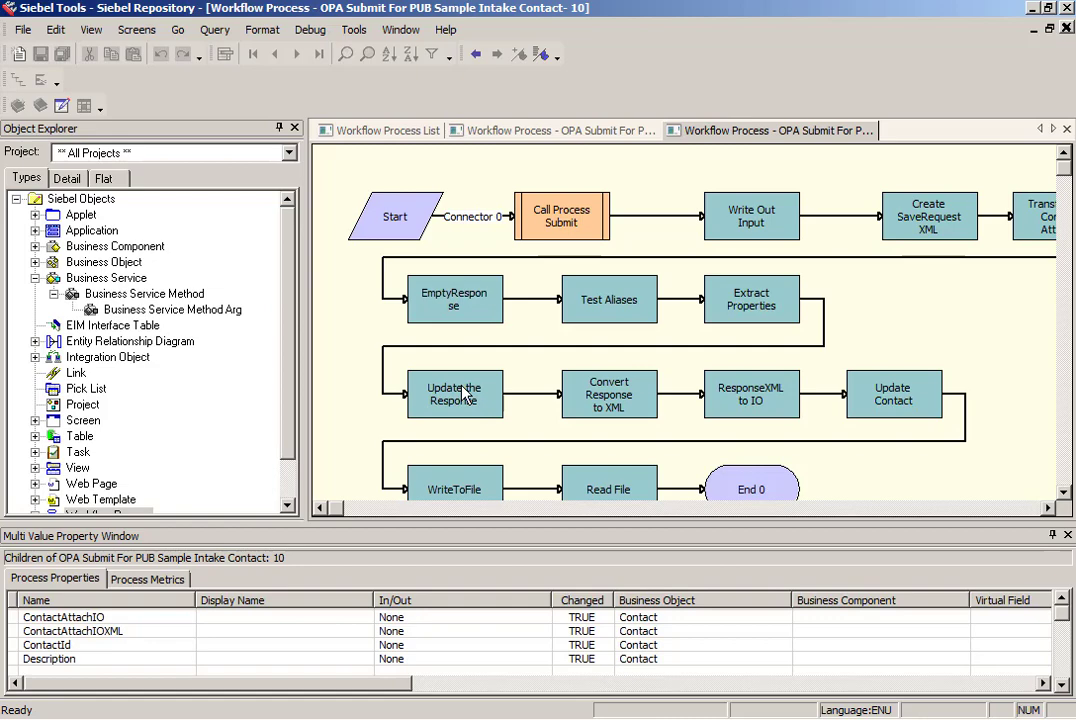
left_click(894, 399)
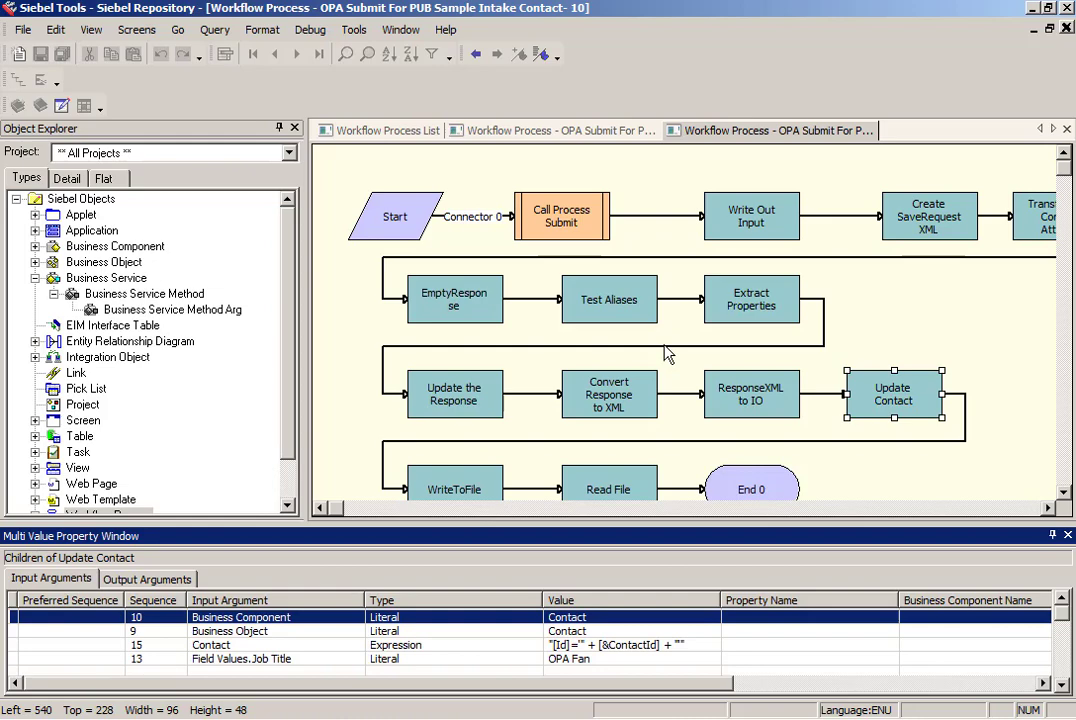
left_click(462, 385)
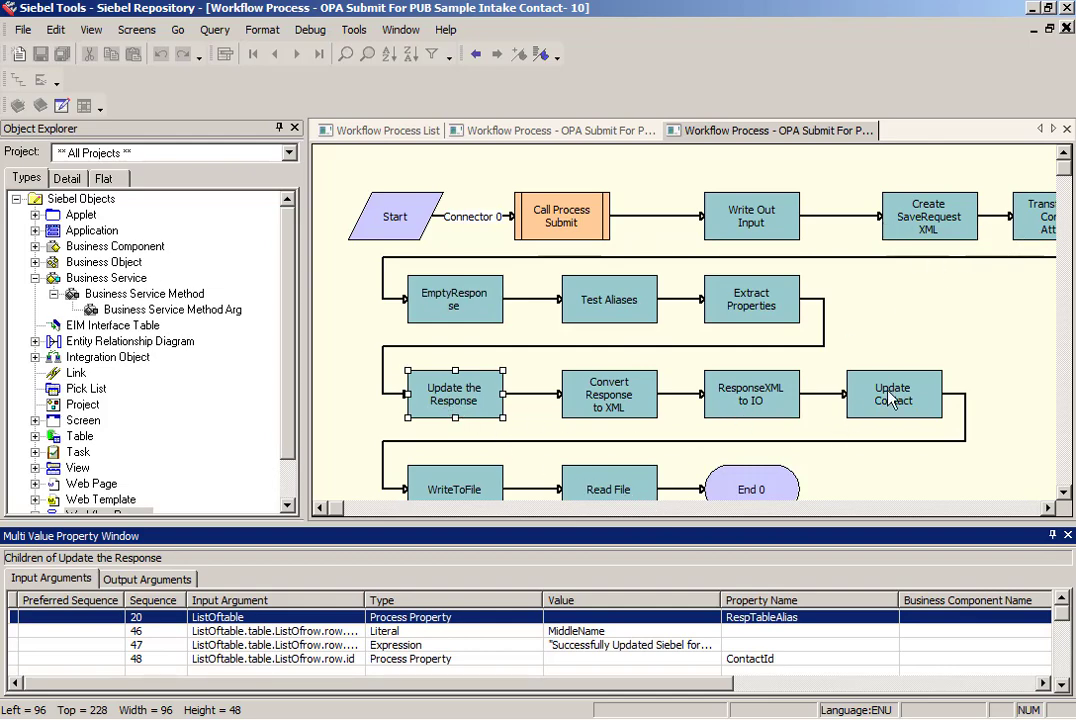
Step: Return to the workflow process list and rerun the query for process names like "OPA Sub*"
left_click(390, 135)
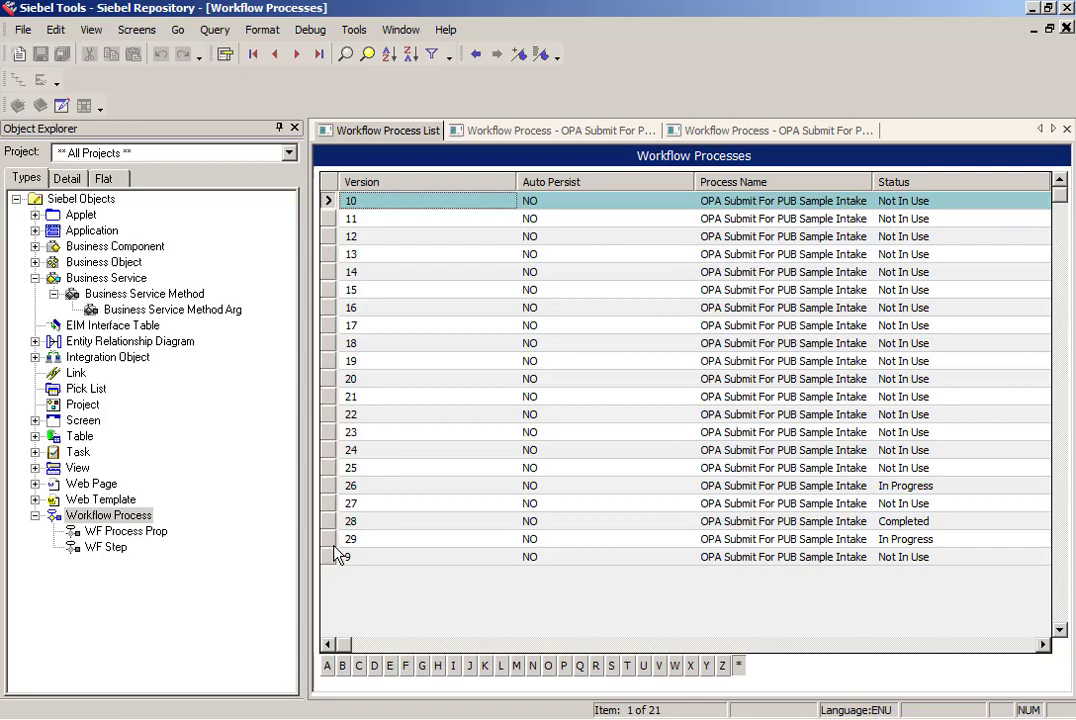
key("ctrl+q")
key("Return")
key("ctrl+q")
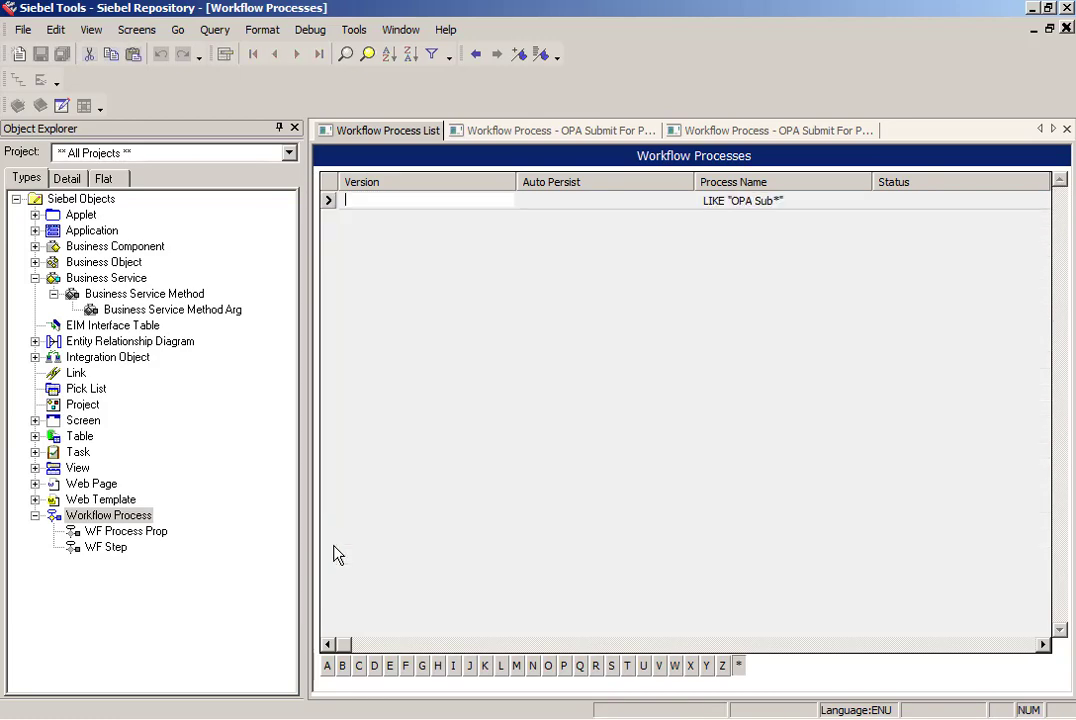
key("Return")
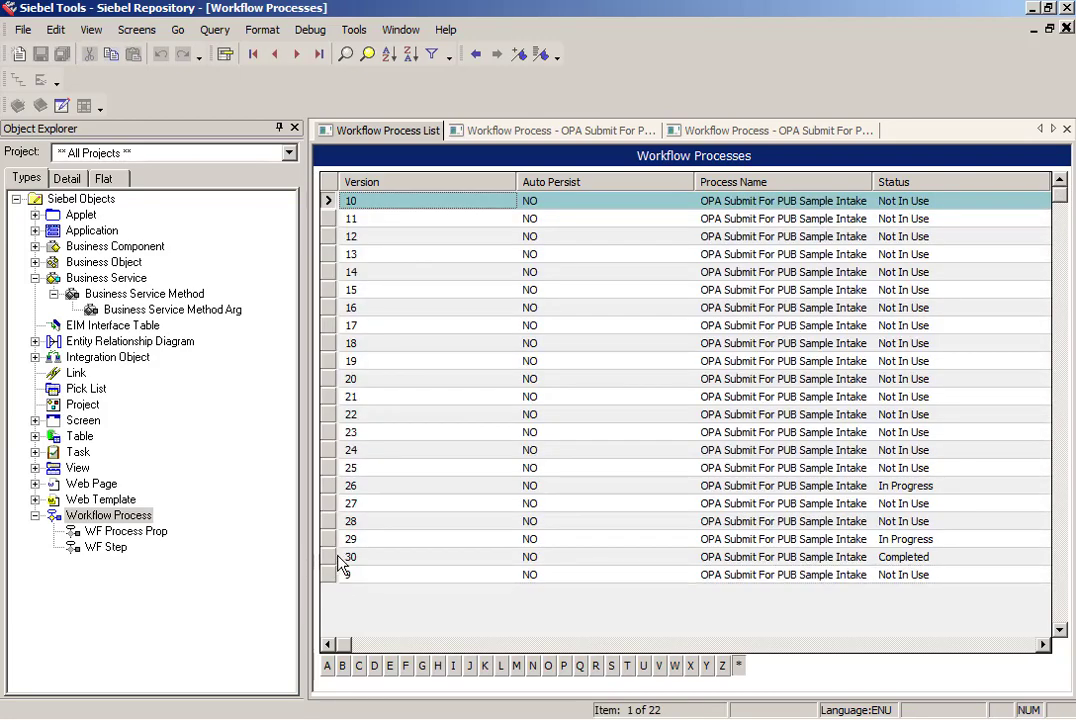
Step: Open version 30 of the OPA Submit For PUB Sample Intake Contact workflow for editing
left_click(336, 556)
right_click(337, 556)
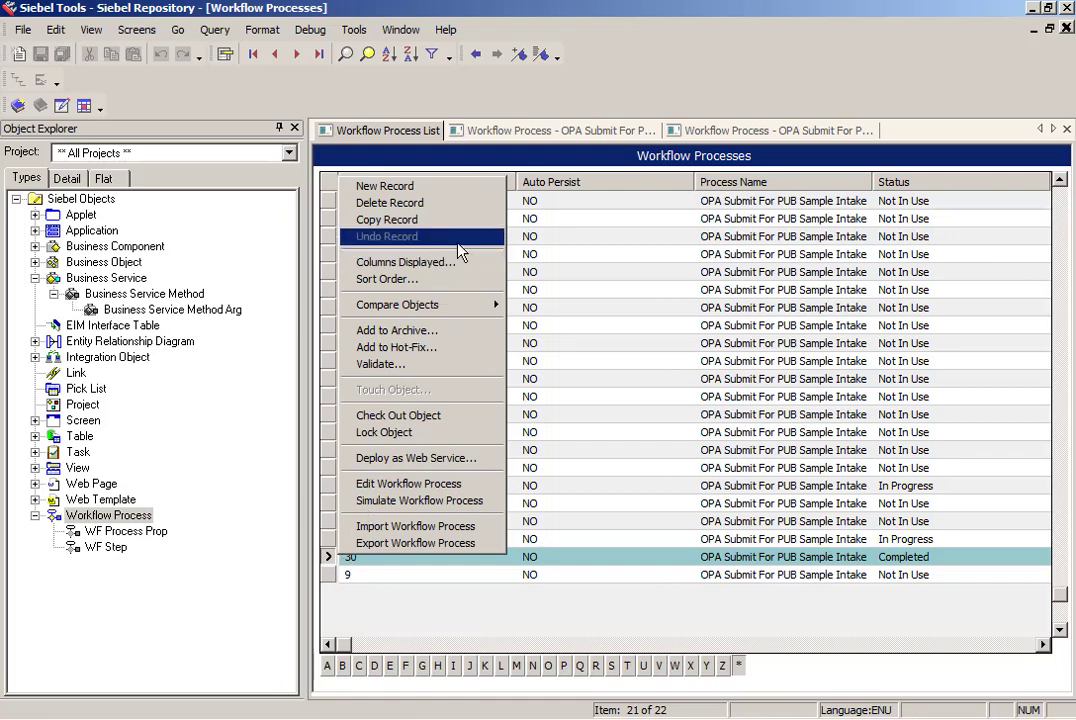
left_click(434, 486)
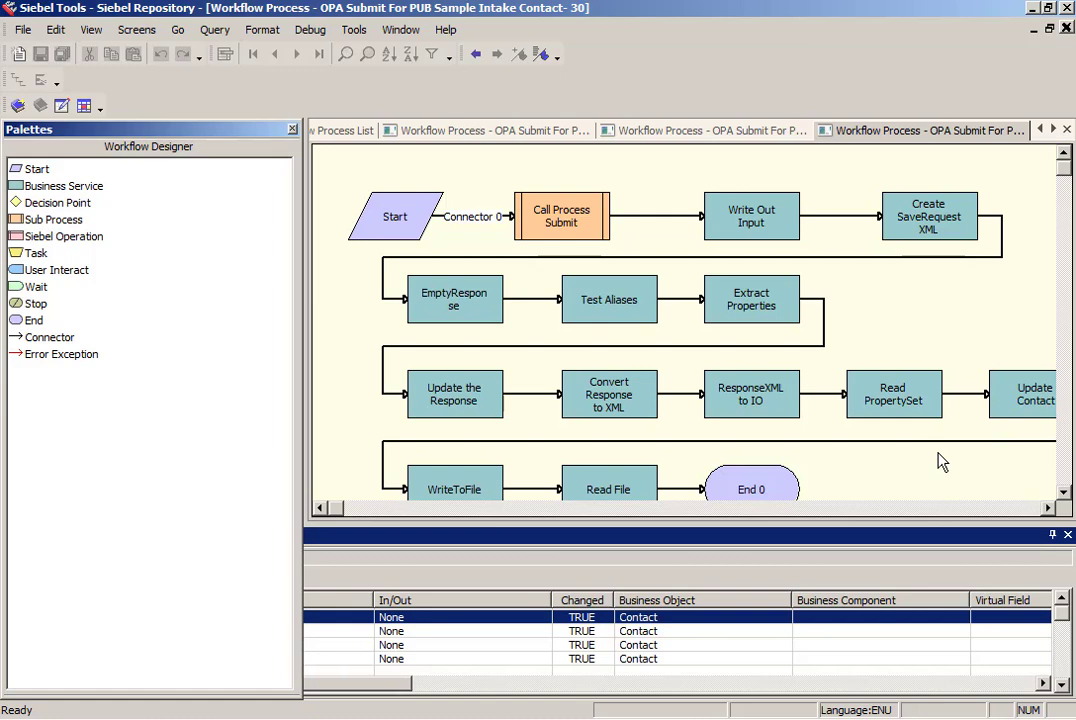
Step: Examine the input arguments of the Update the Response, Read PropertySet and Update Contact steps in an enlarged, unobstructed argument list
left_click(489, 401)
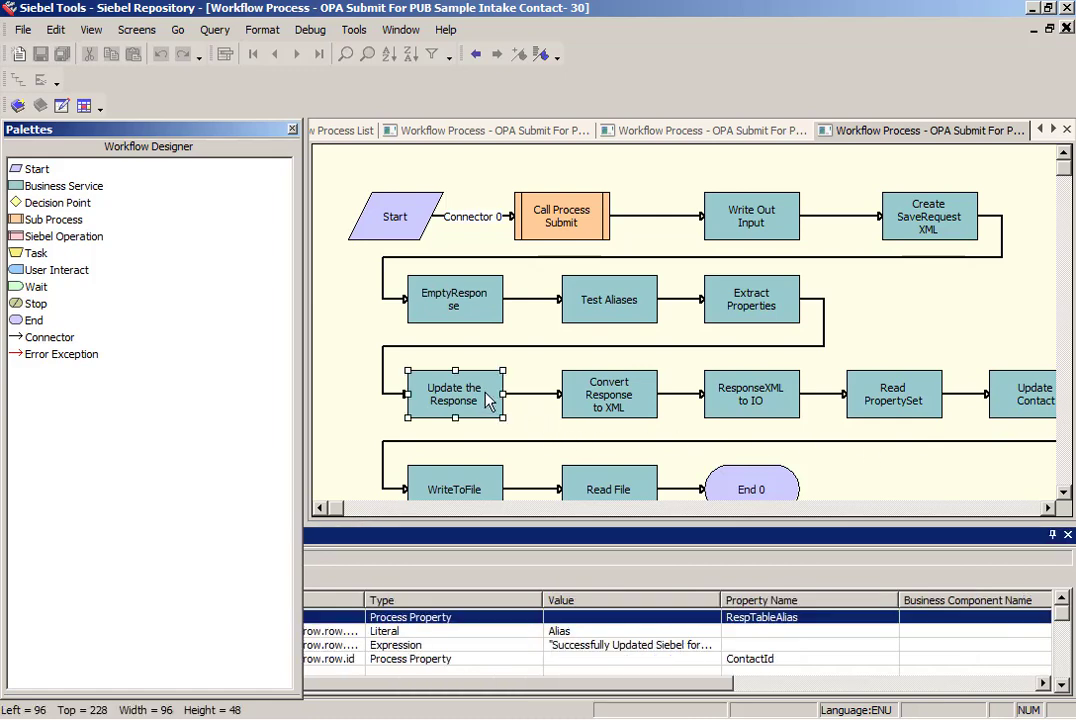
left_click_drag(481, 521, 521, 480)
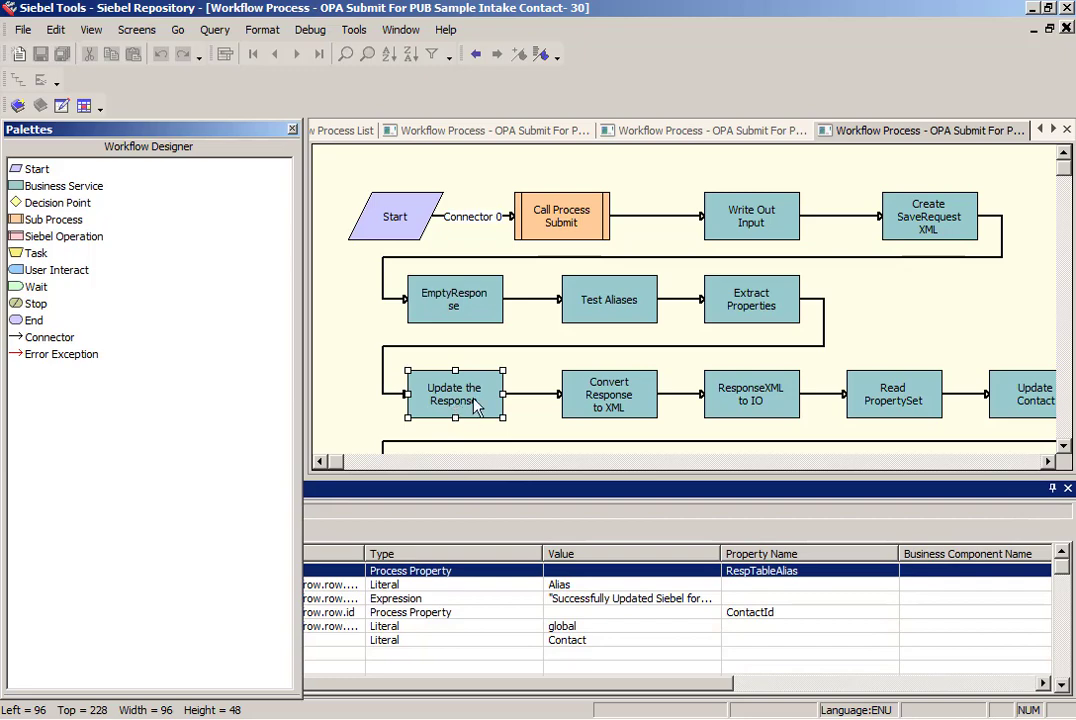
left_click(292, 130)
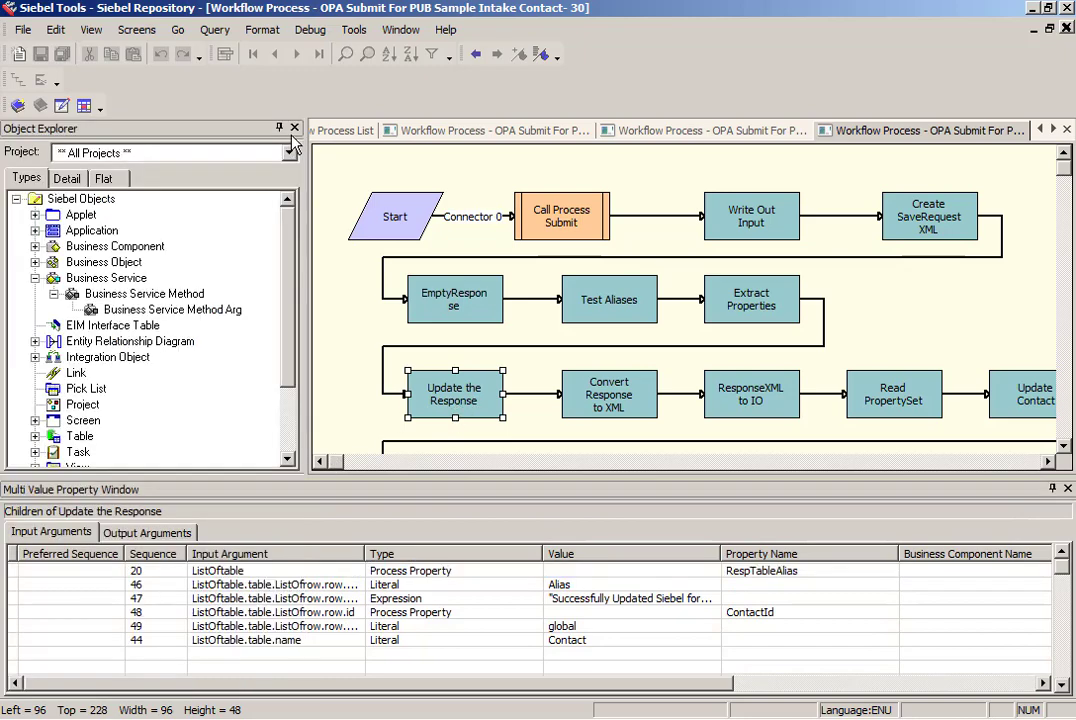
left_click(900, 402)
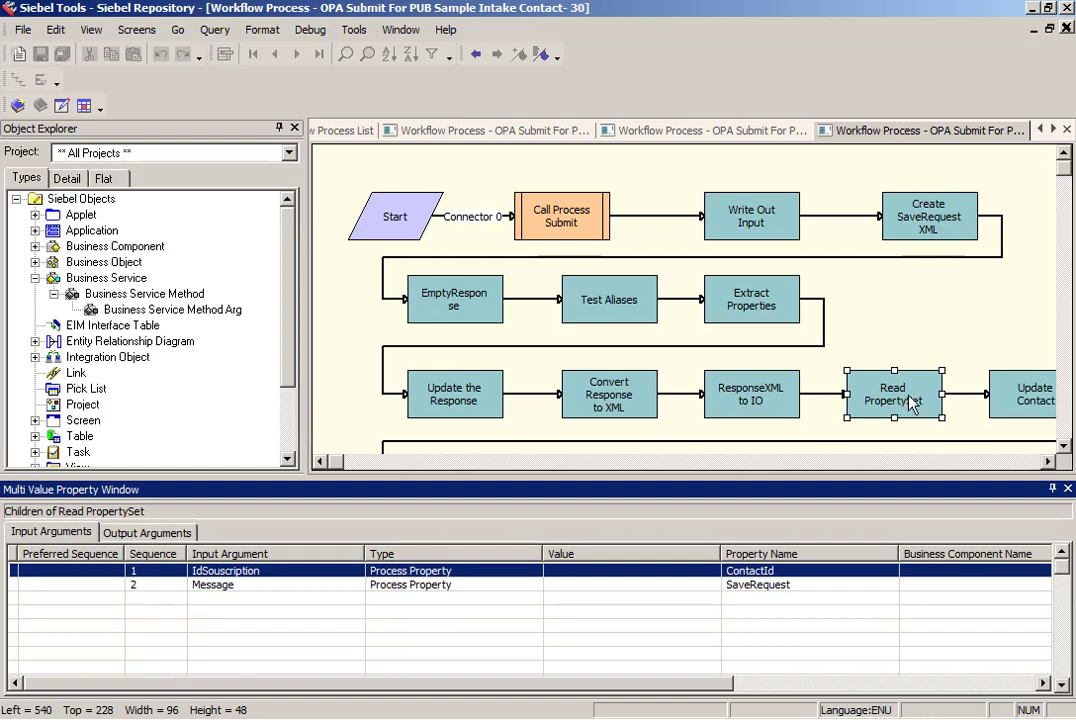
left_click(1008, 407)
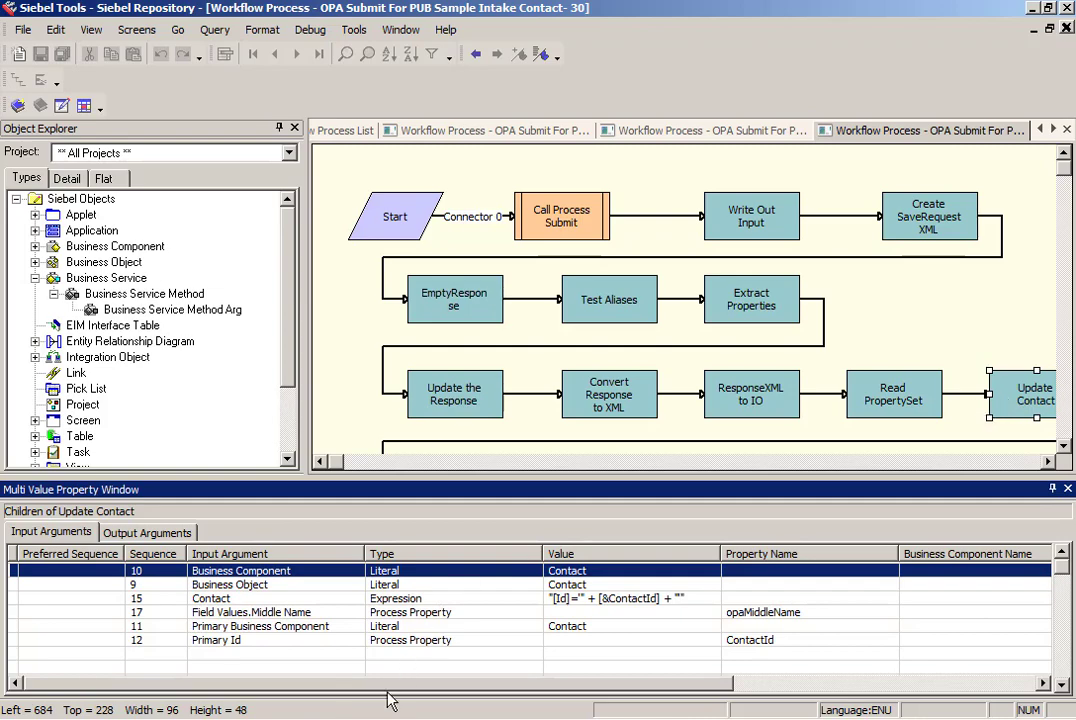
Step: Switch to Policy Modeling and review the definitions of the "the customer's middle name" and "a message from Siebel" attributes
key("alt+Tab")
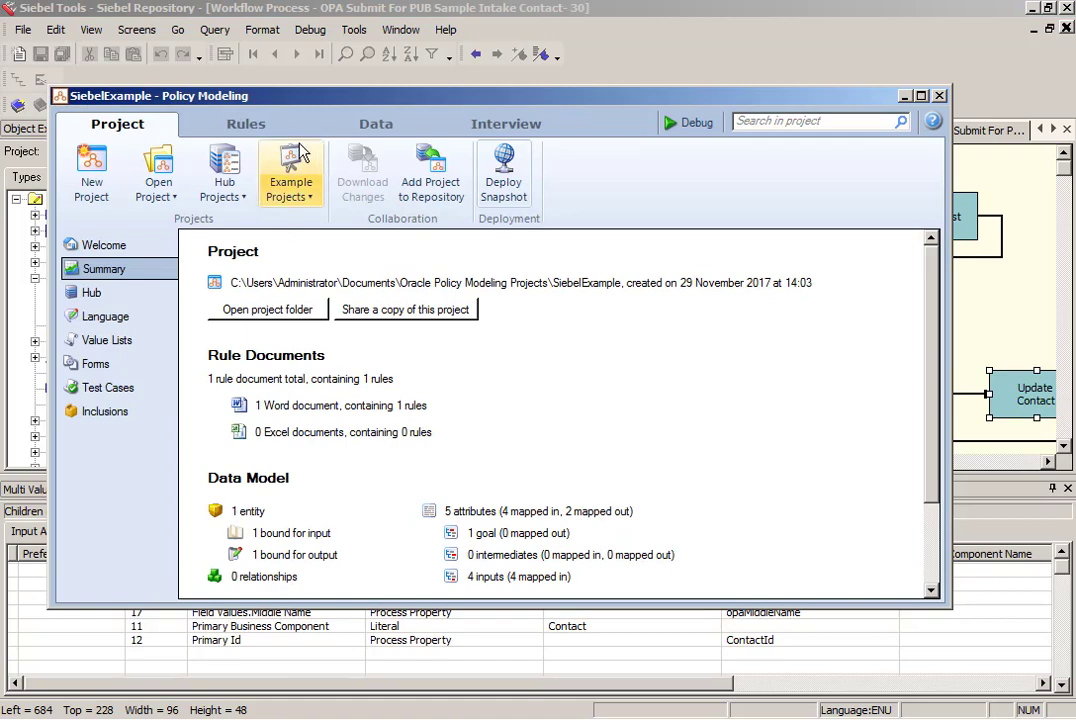
left_click(368, 128)
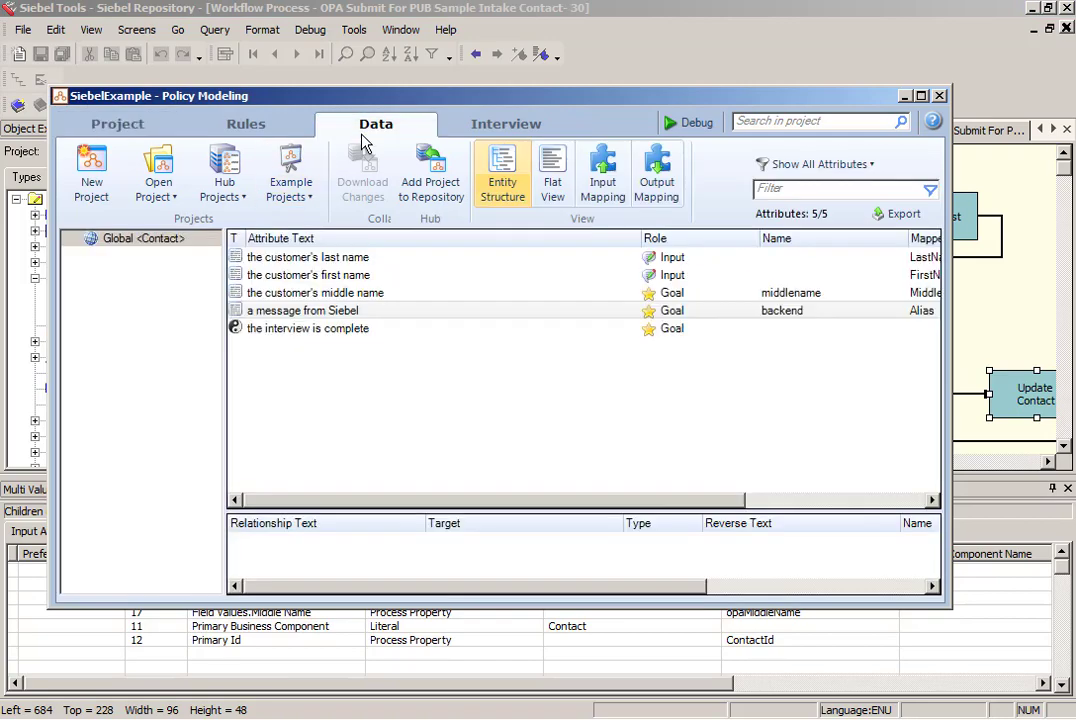
left_click(307, 310)
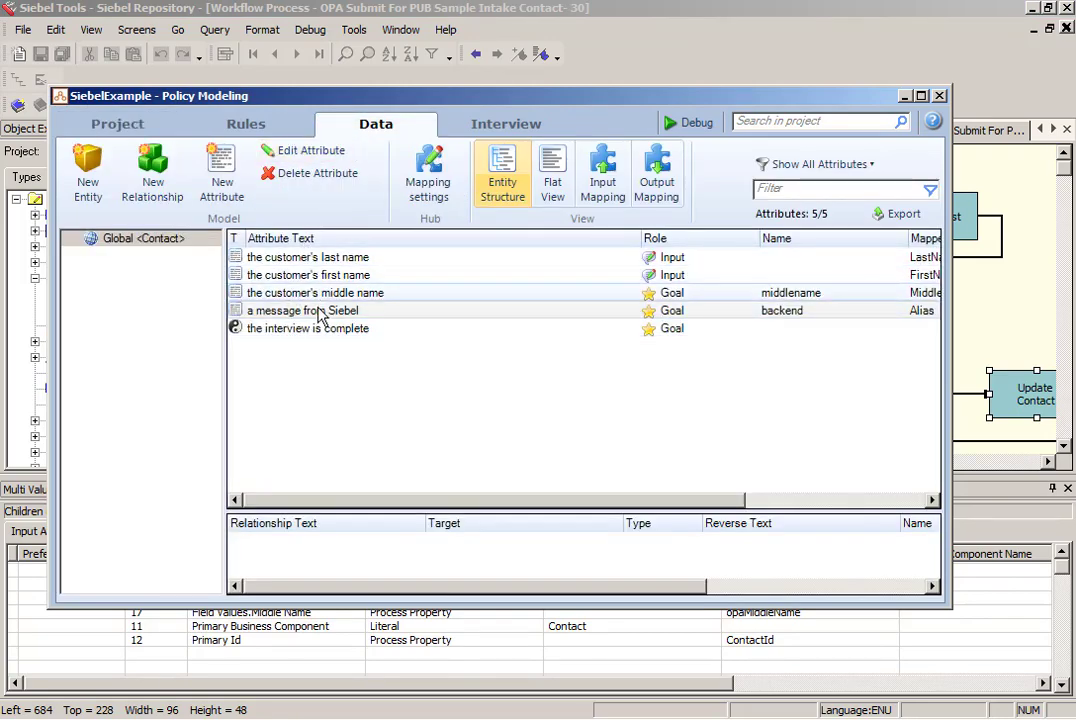
double_click(300, 294)
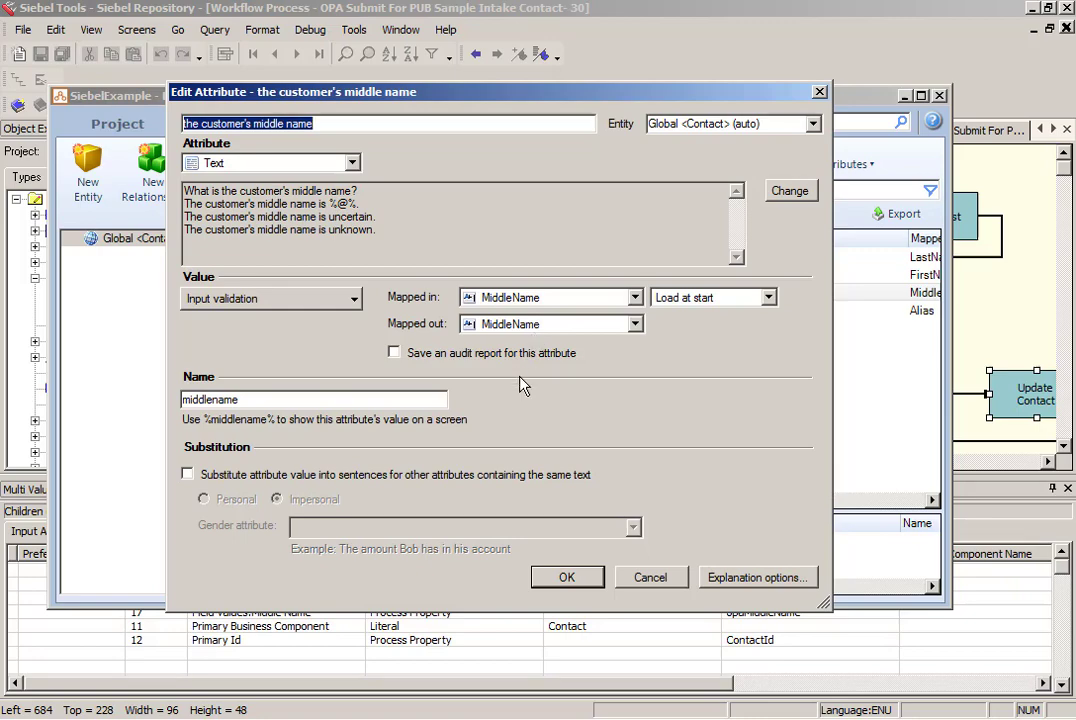
left_click(582, 580)
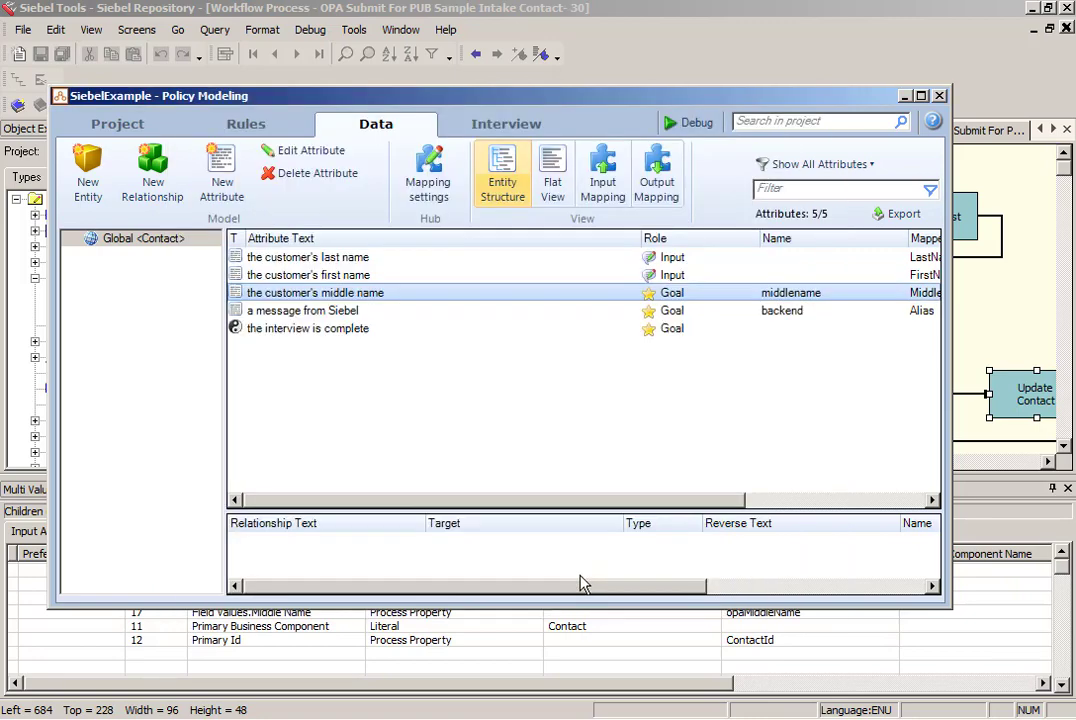
double_click(355, 311)
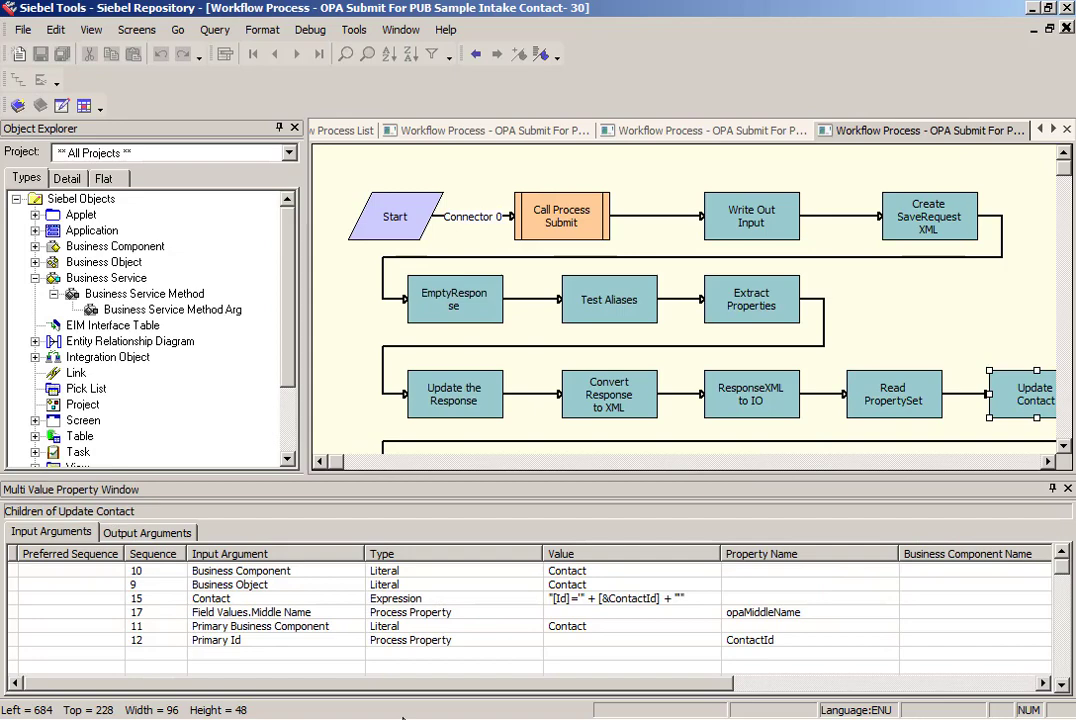
Step: Back in Siebel Tools, widen the Value column of the Update the Response input arguments to read the full expression
left_click(460, 403)
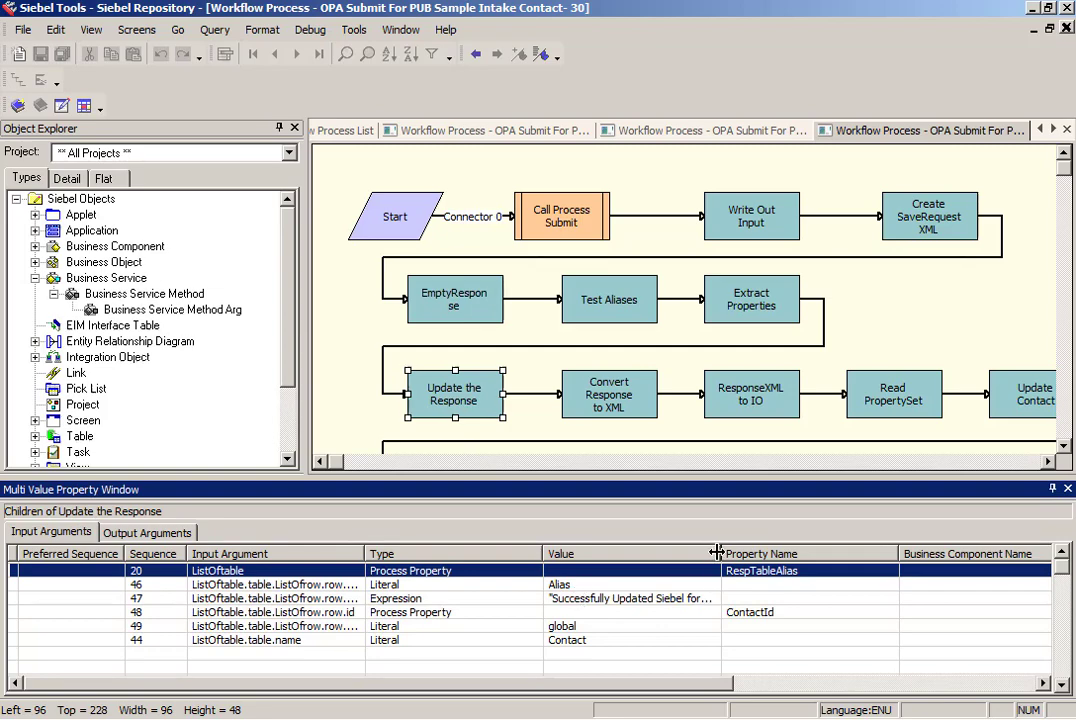
left_click_drag(874, 556, 877, 556)
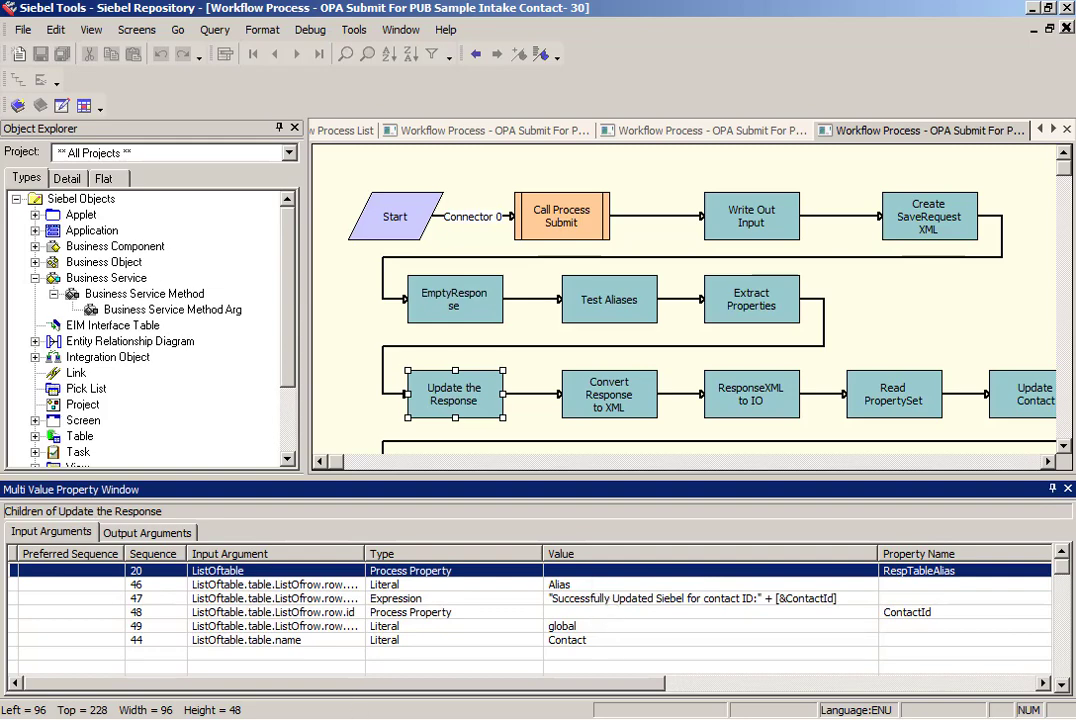
Step: Switch to Policy Modeling and check the mapping and load setting of the "a message from Siebel" attribute, leaving without changes
key("alt+Tab")
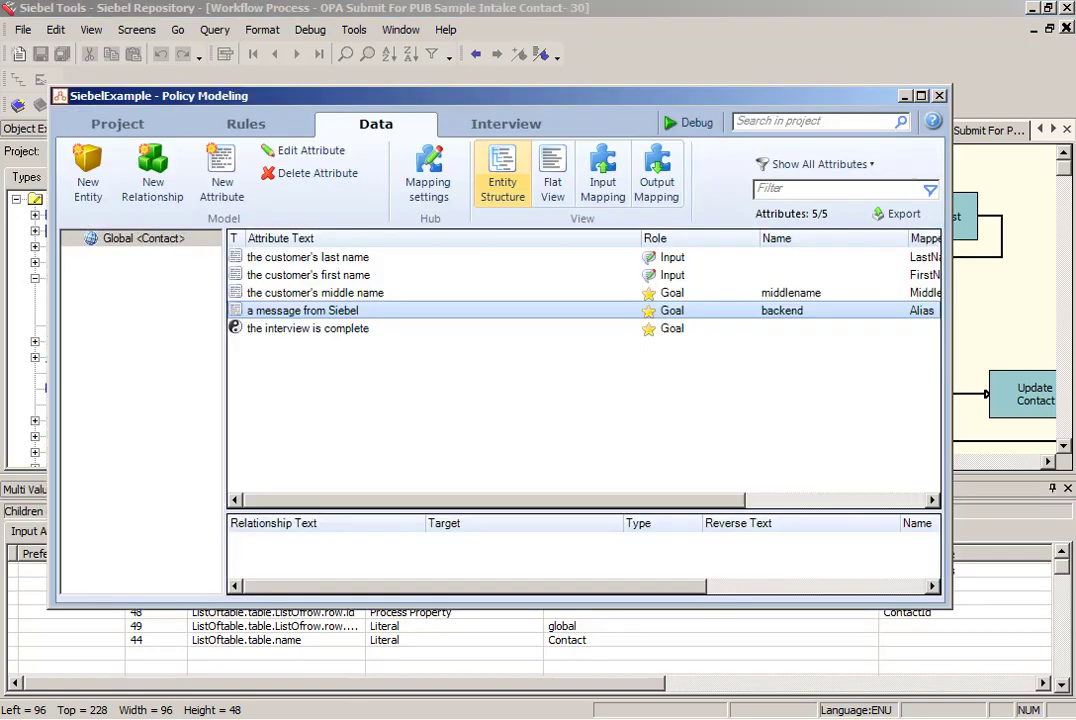
double_click(528, 318)
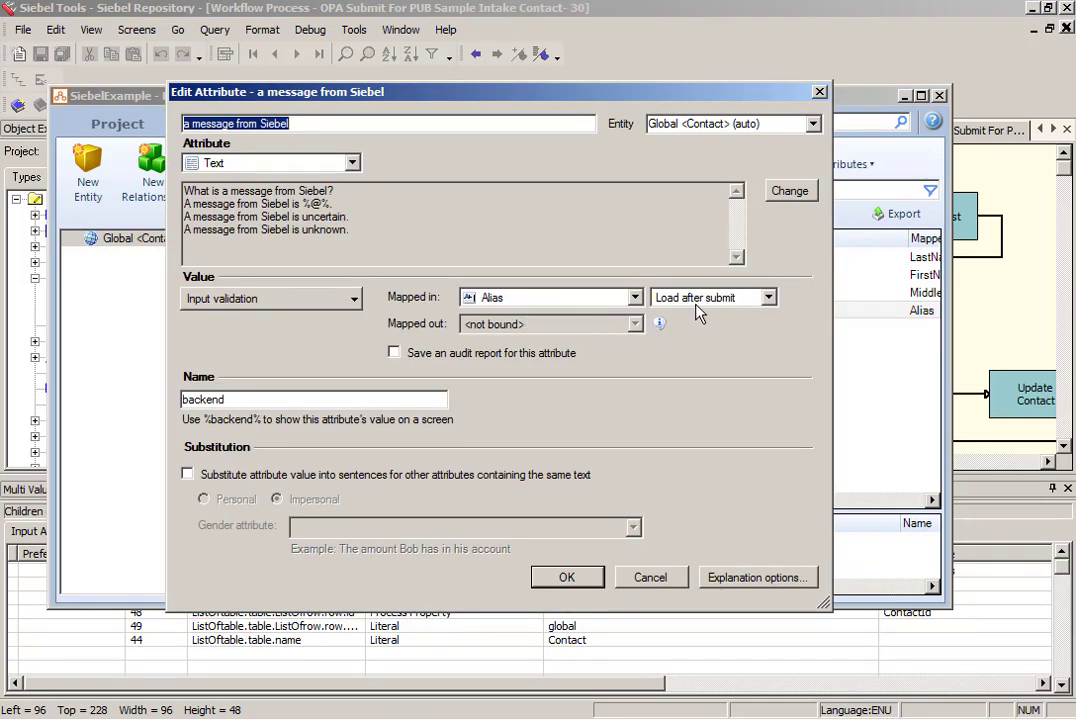
left_click(643, 582)
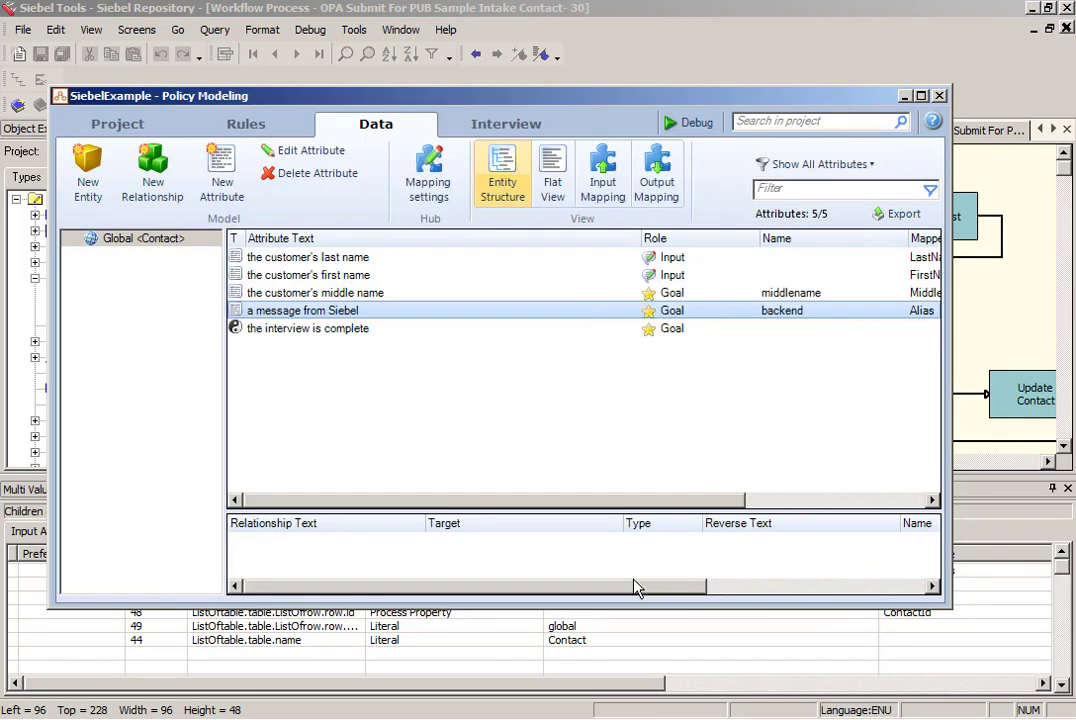
Step: Switch to the browser and open the SiebelExample web interview for the contact in a new tab
key("alt+Tab")
left_click(887, 398)
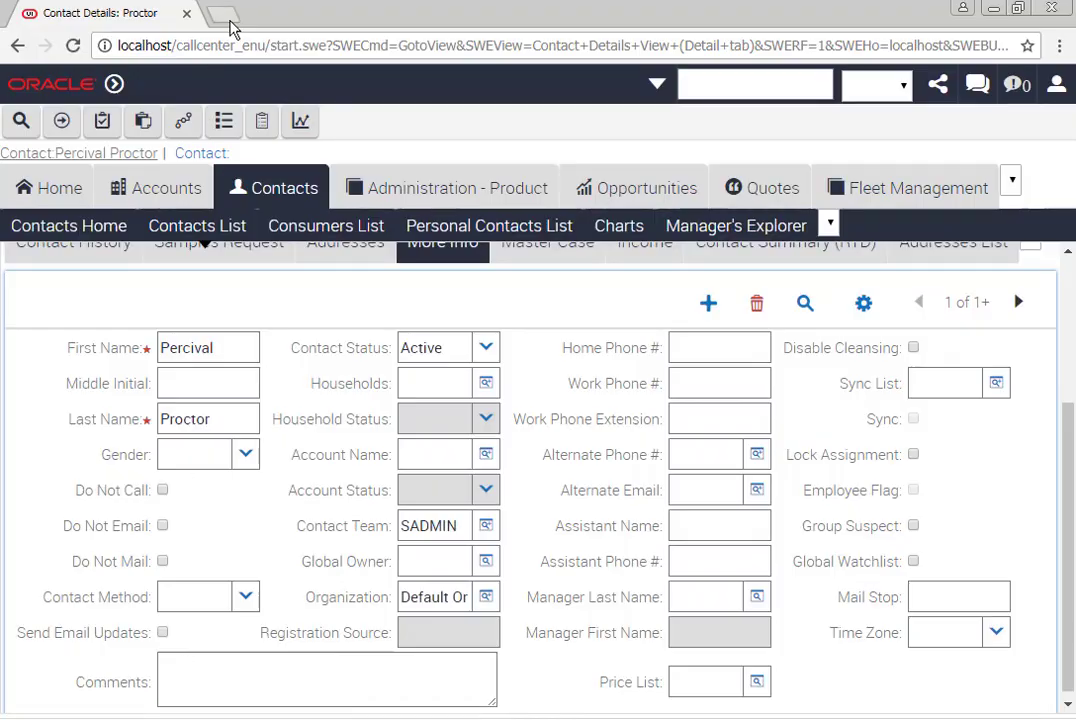
left_click(230, 27)
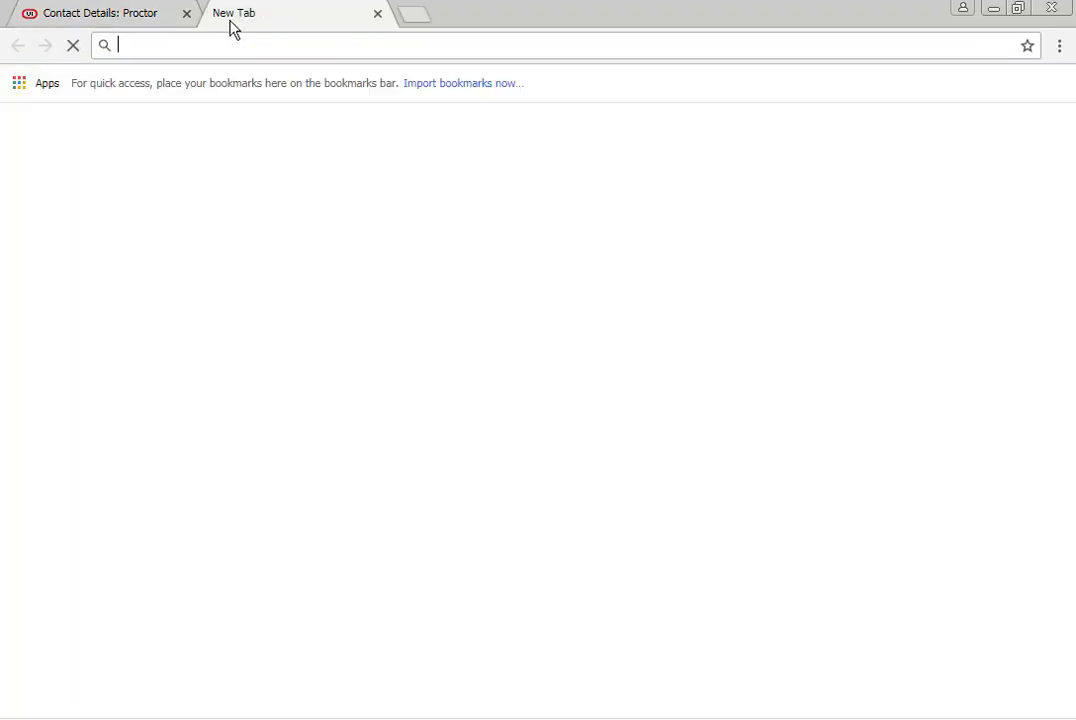
type("w")
key("Return")
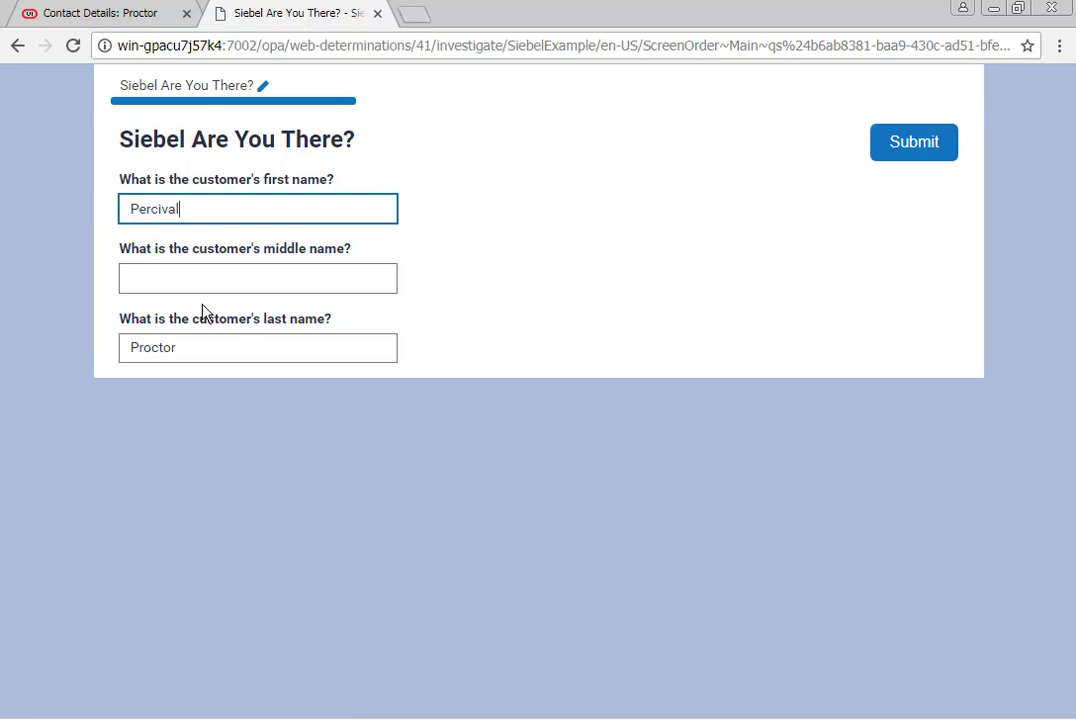
Step: Enter "New Value" as the customer's middle name in the SiebelExample interview and submit it
left_click(145, 277)
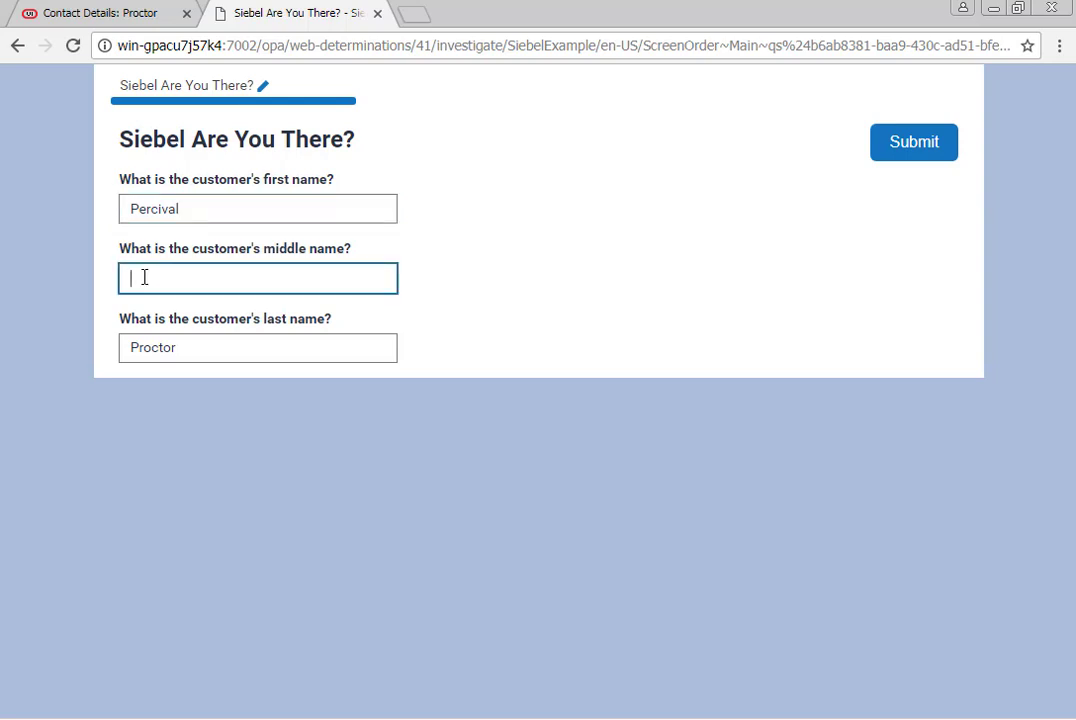
type("New Value")
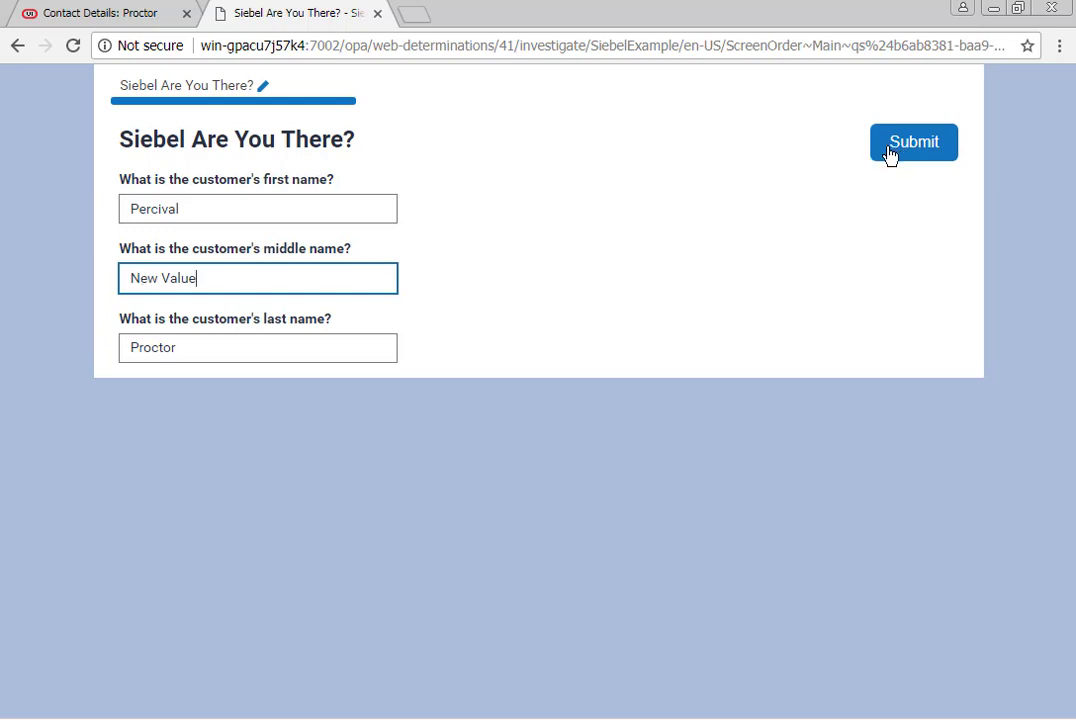
key("alt+Tab")
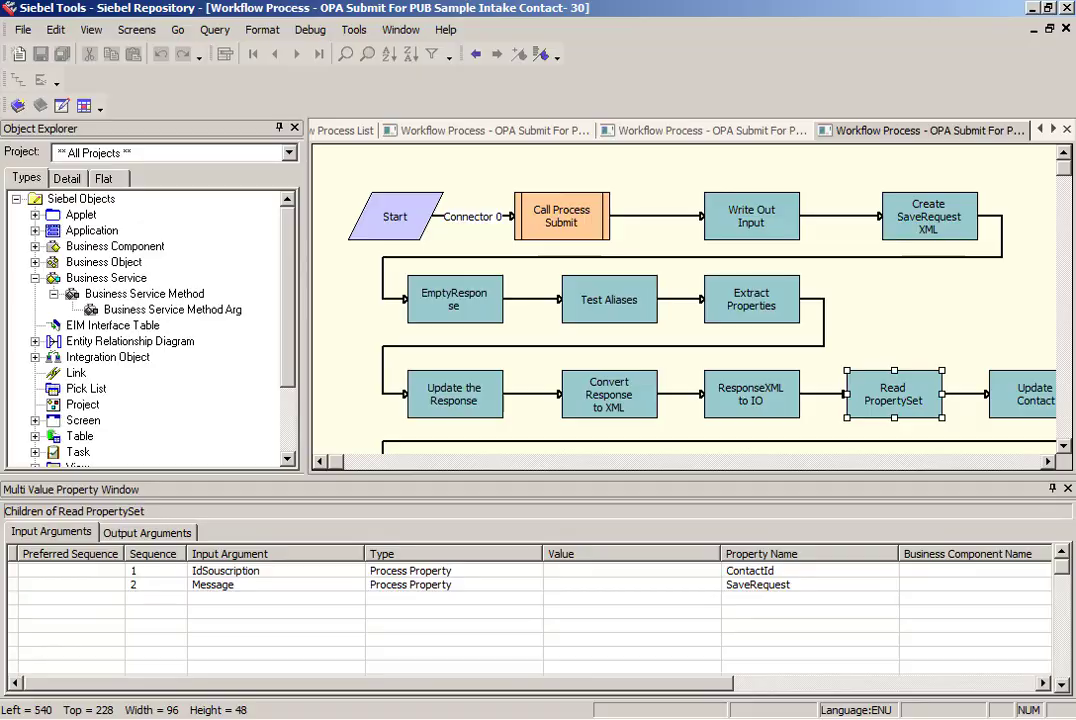
key("alt+Tab")
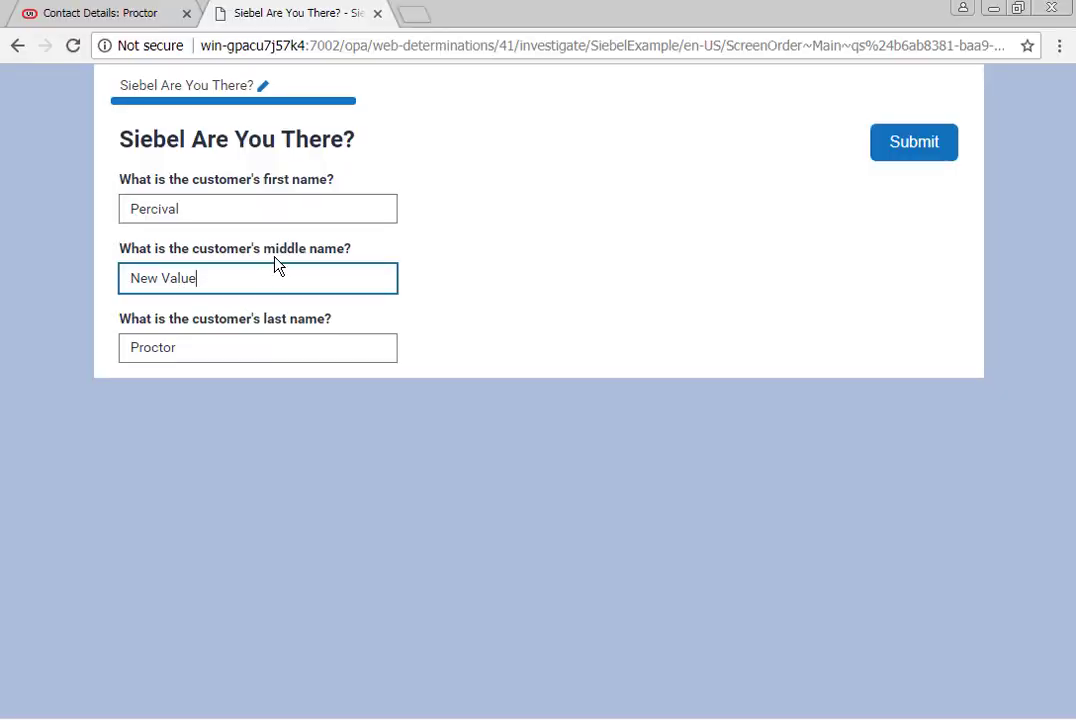
left_click(914, 144)
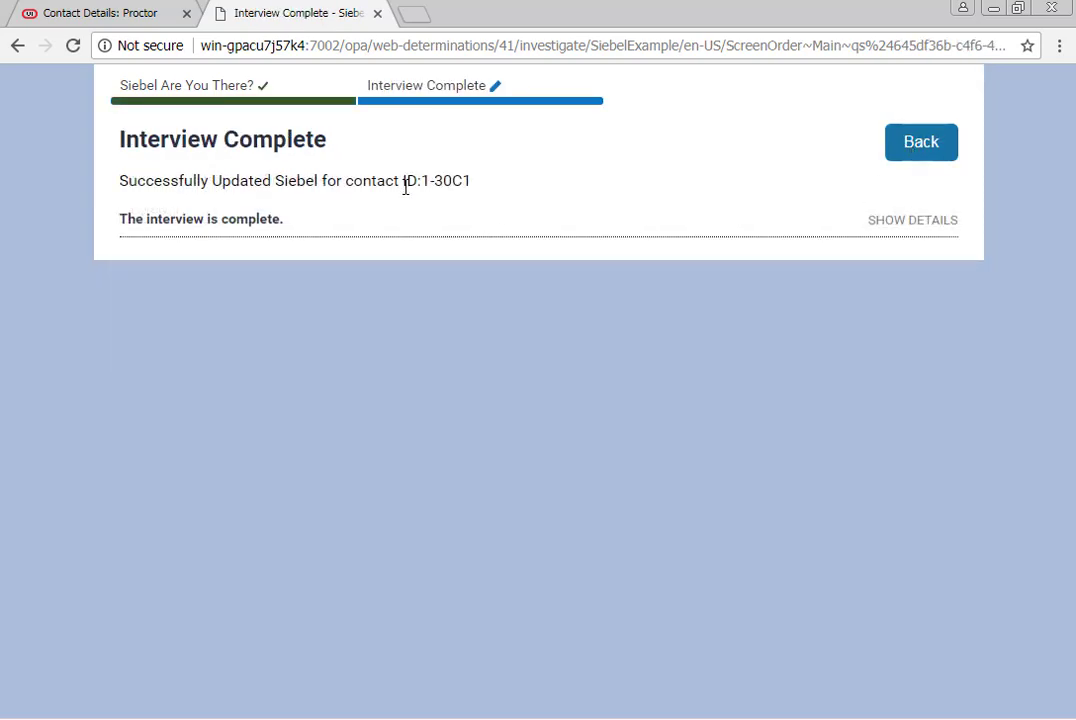
Step: Review the Update the Response input arguments in Siebel Tools and the "a message from Siebel" attribute in Policy Modeling, leaving without changes
key("alt+Tab")
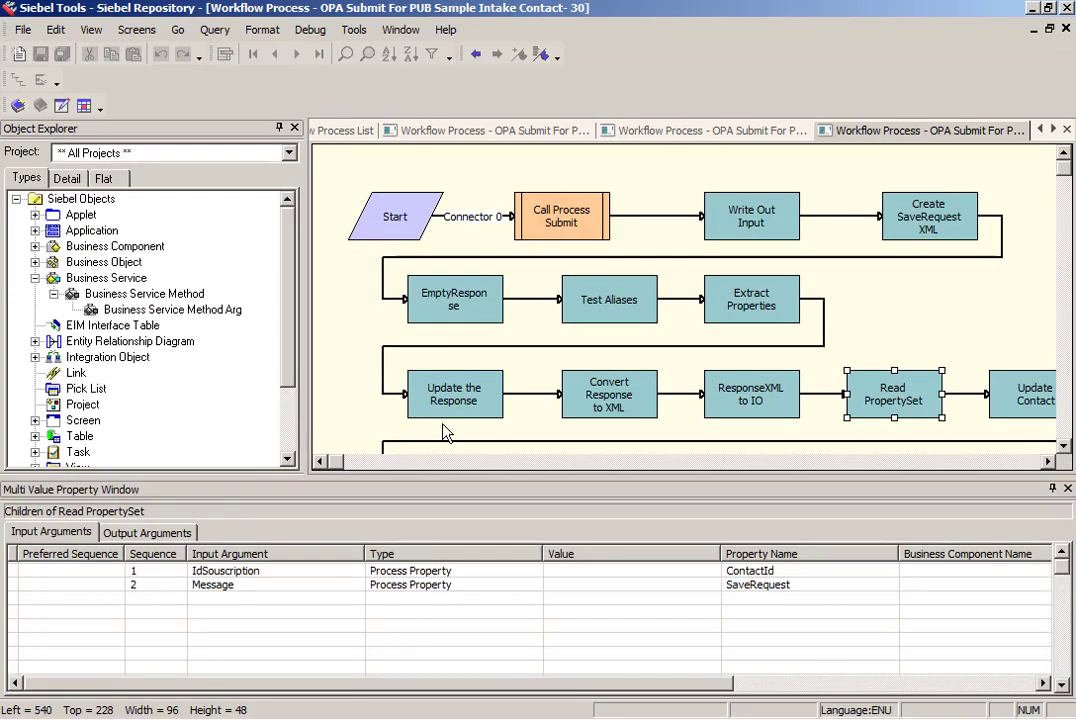
left_click(452, 408)
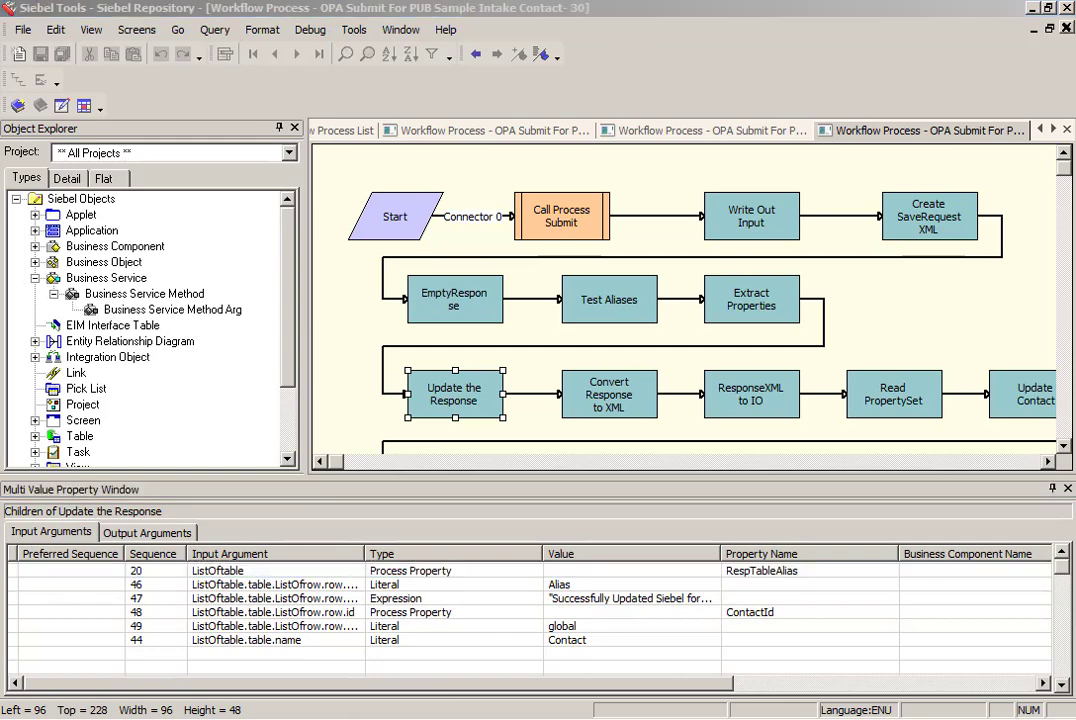
key("alt+Tab")
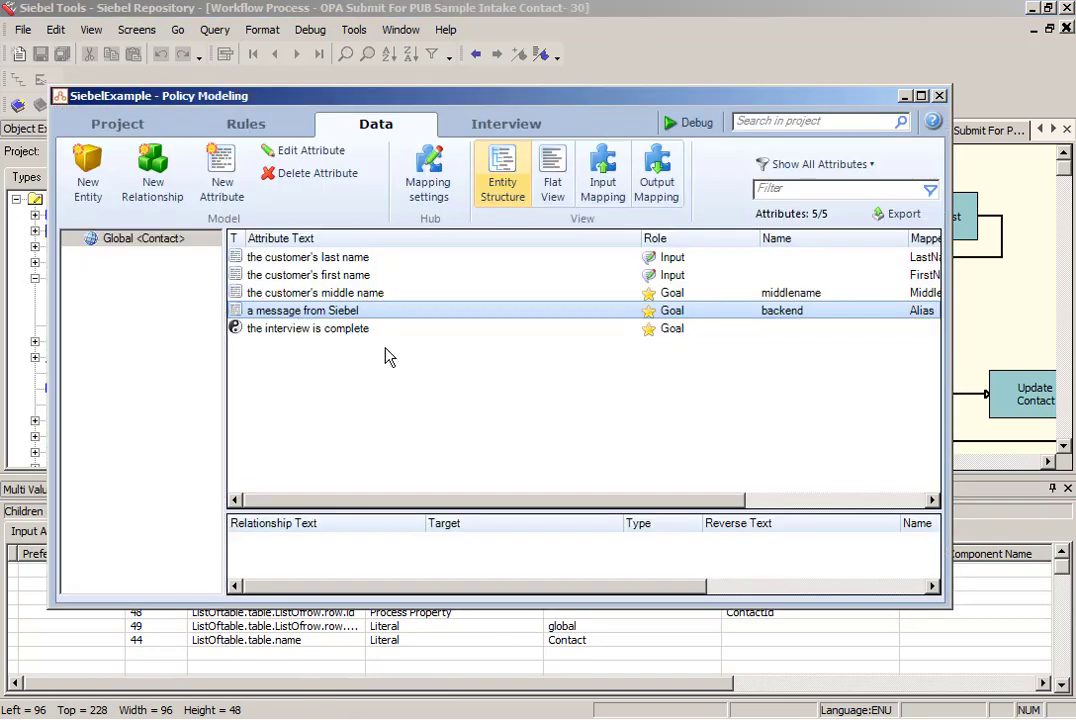
double_click(750, 313)
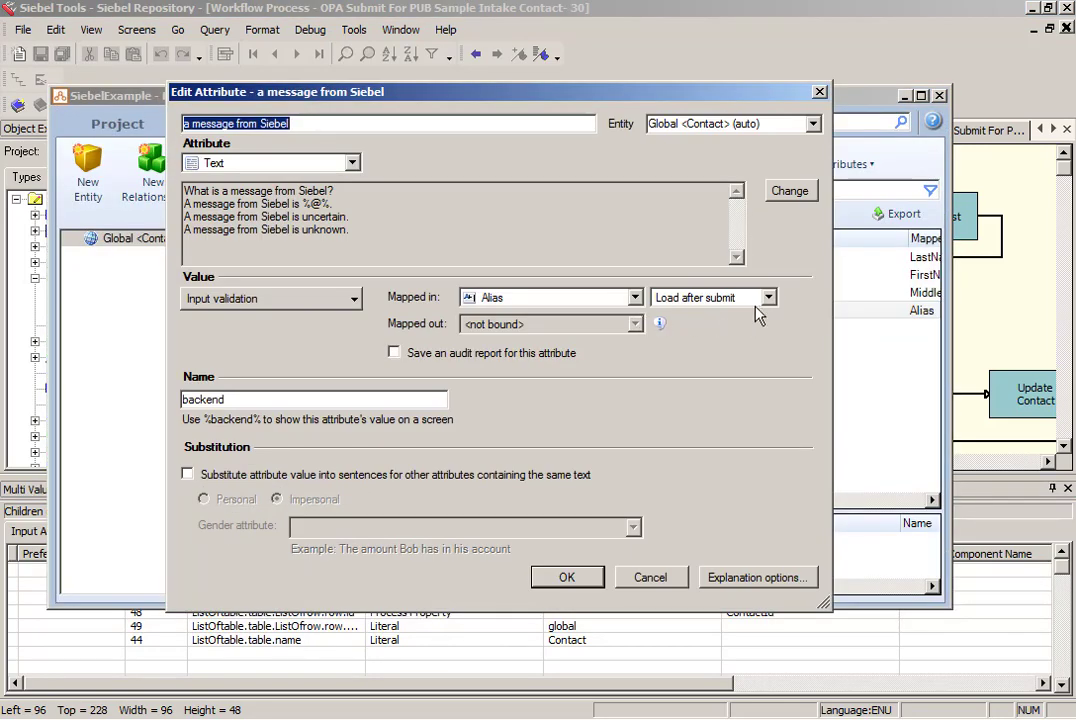
left_click(674, 584)
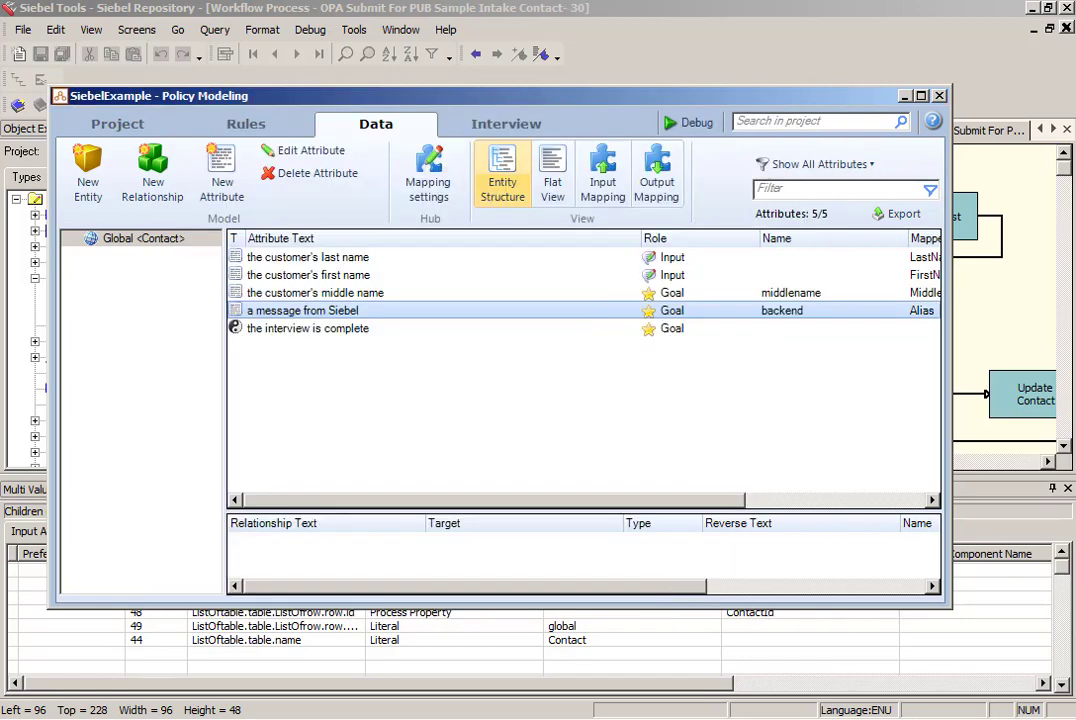
Step: Back in Siebel Tools, inspect the Read PropertySet input arguments, and browse to the C:\temp folder in Windows Explorer
left_click(990, 300)
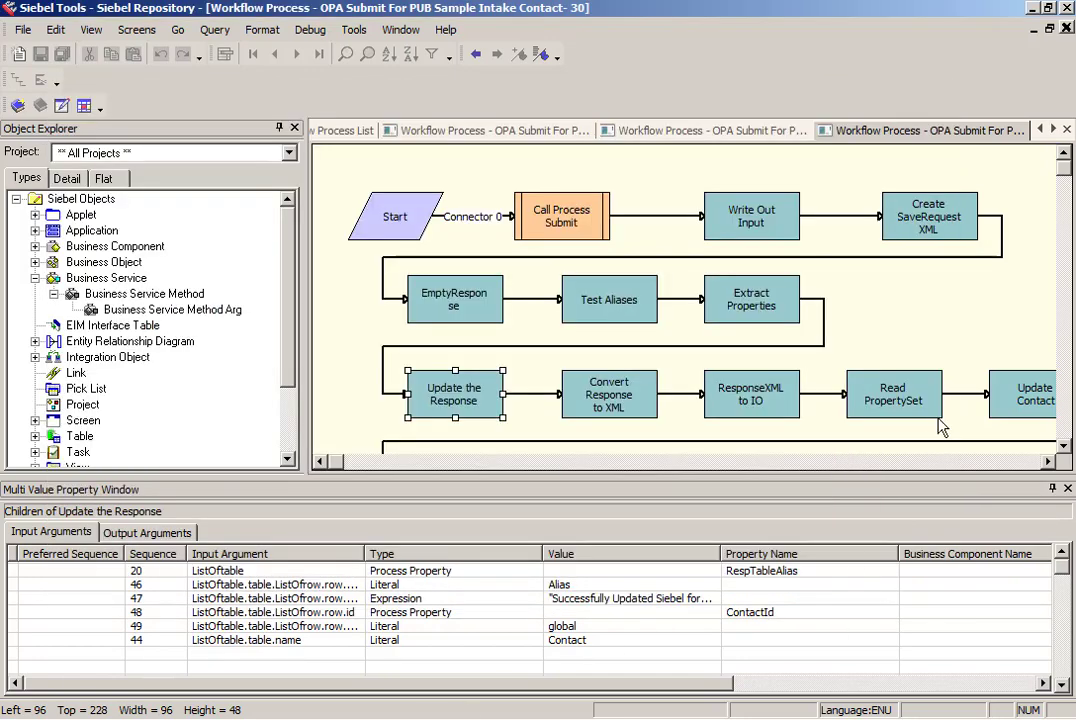
left_click(880, 395)
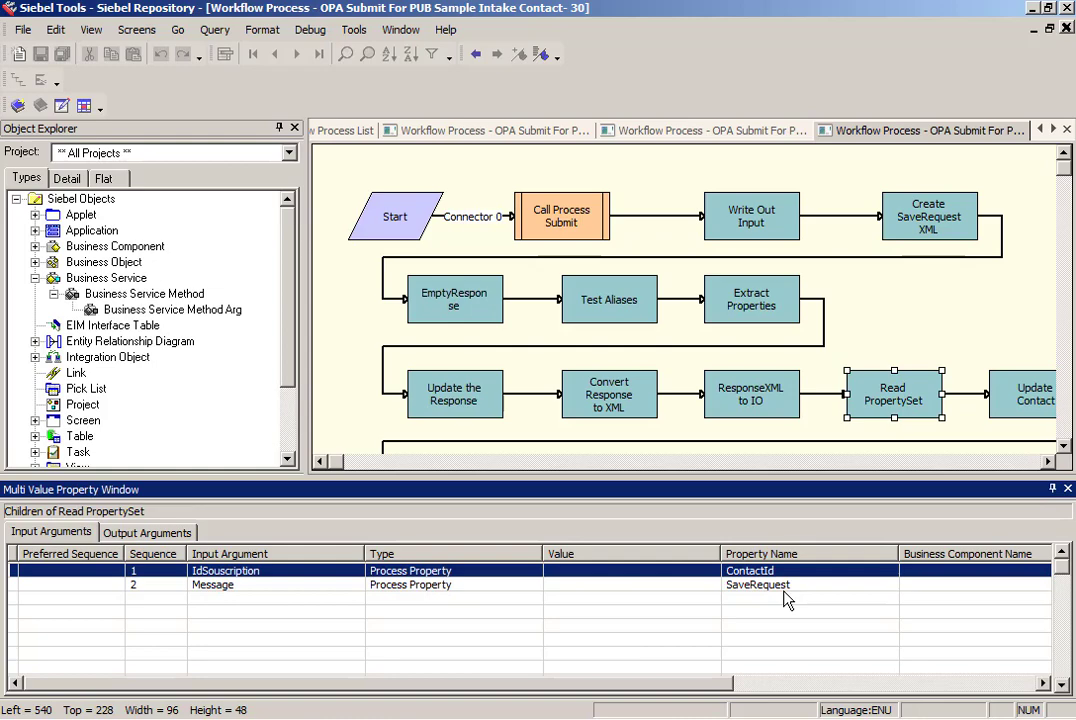
key("super+e")
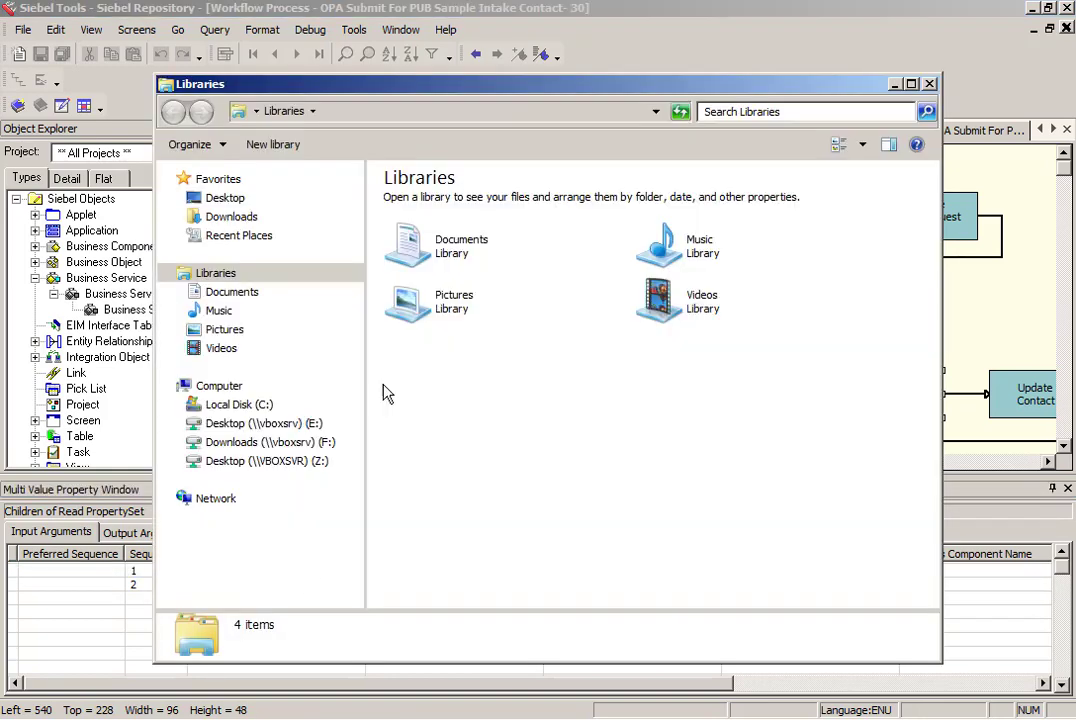
left_click(262, 406)
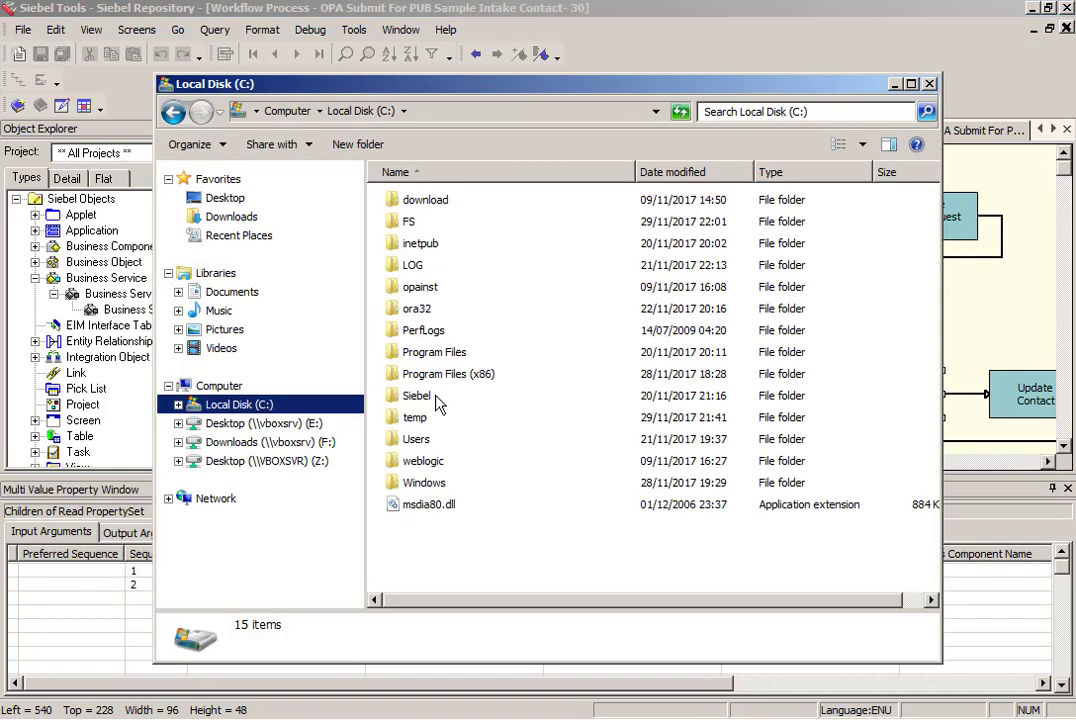
double_click(414, 418)
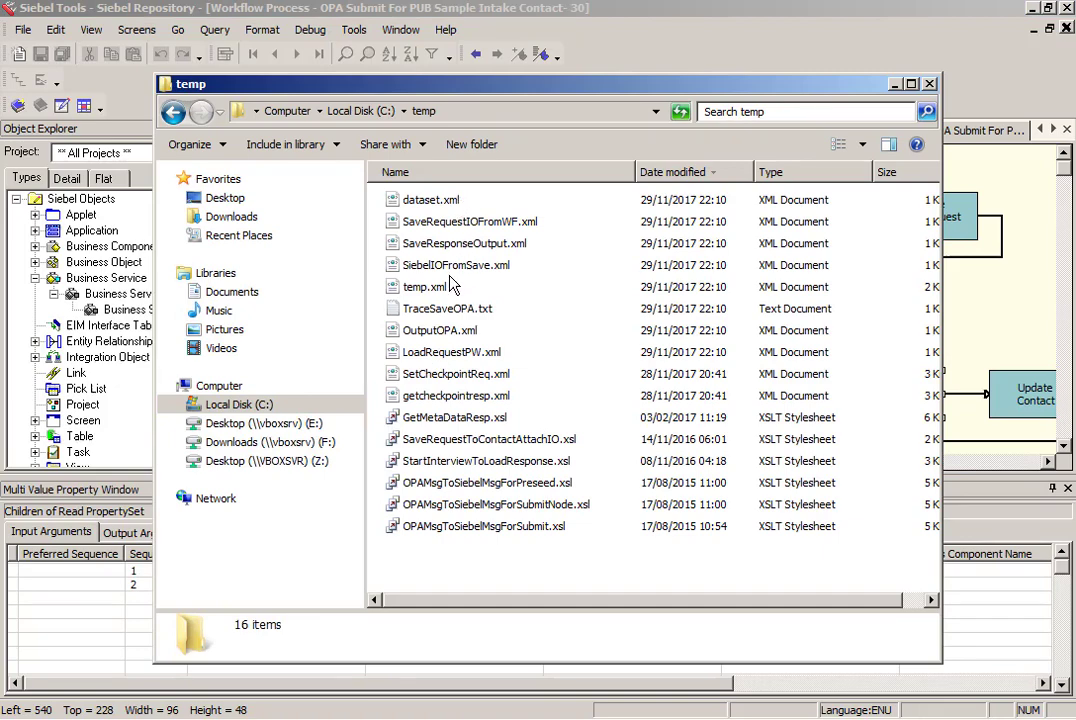
Step: View temp.xml in Internet Explorer, decline making it the default browser, and highlight the submitted MiddleName value
right_click(430, 287)
left_click(478, 300)
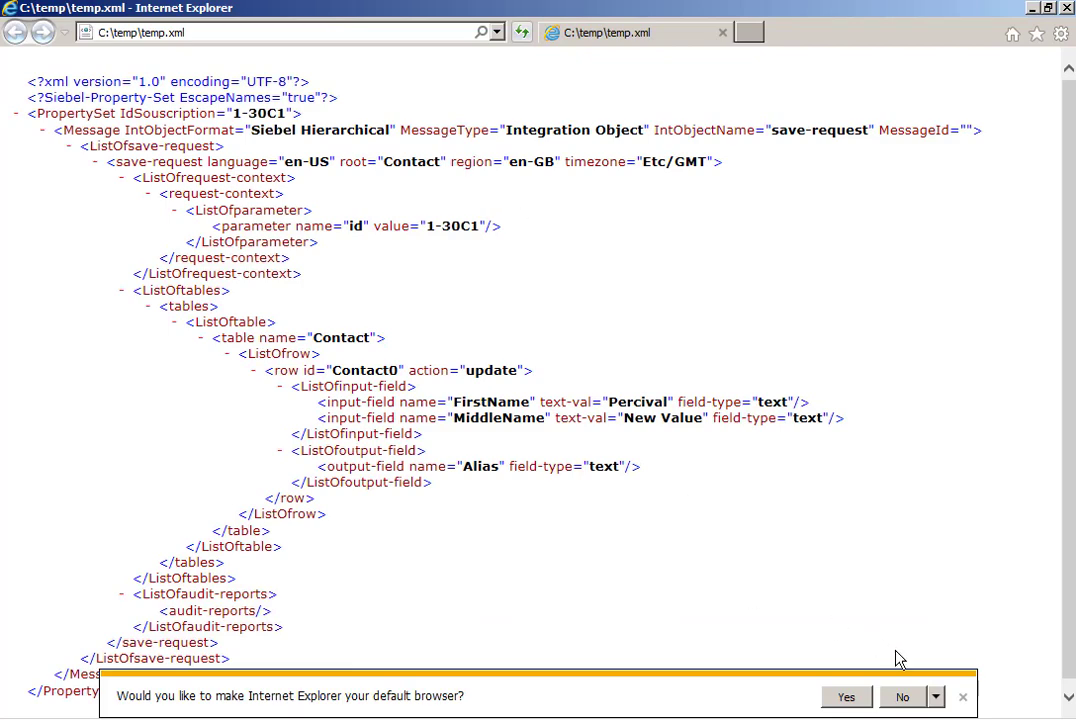
left_click(902, 697)
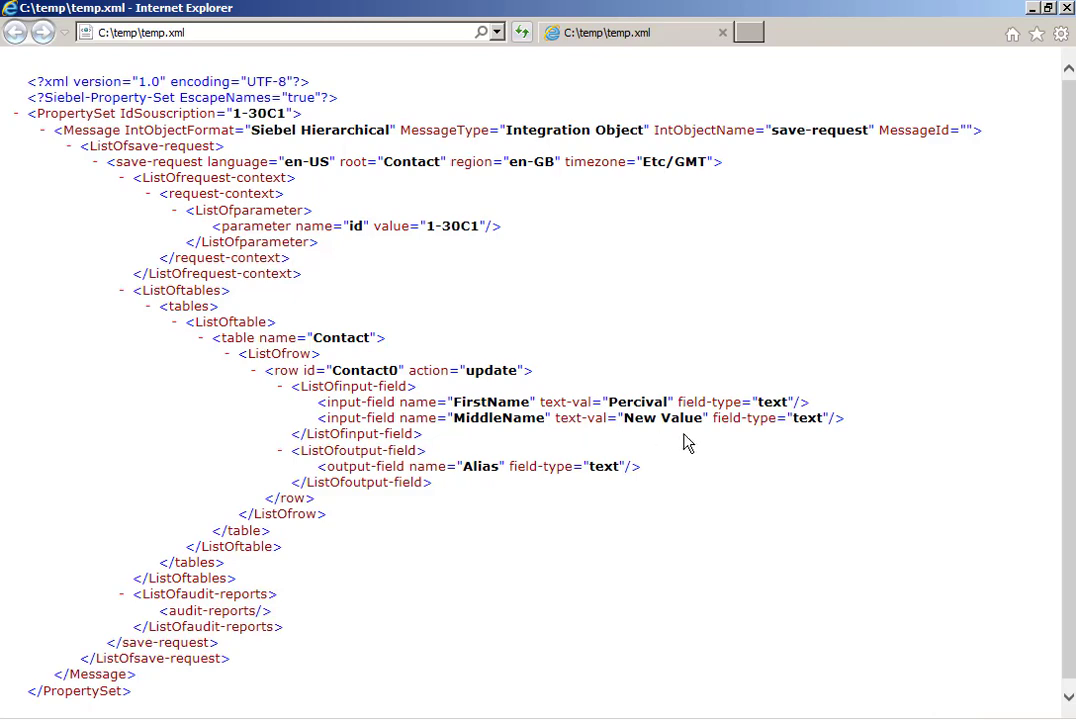
left_click_drag(624, 418, 702, 418)
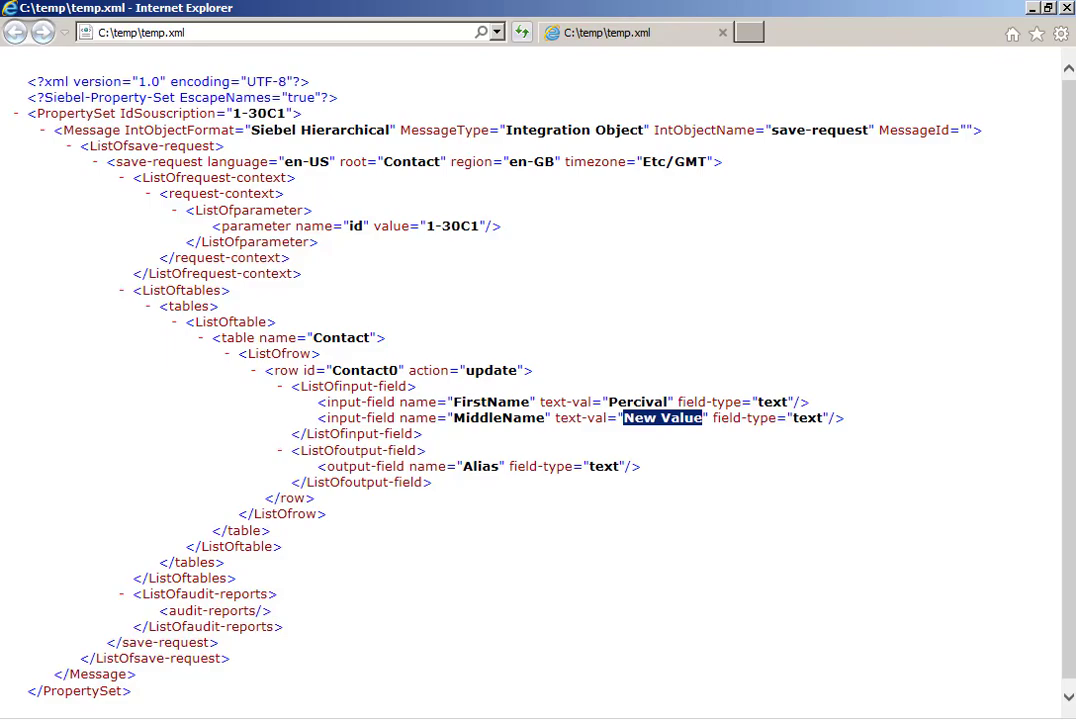
Step: In Siebel Tools, open the server scripts of the ECA ReadMessage business service and read through the Service_PreInvokeMethod code
key("alt+Tab")
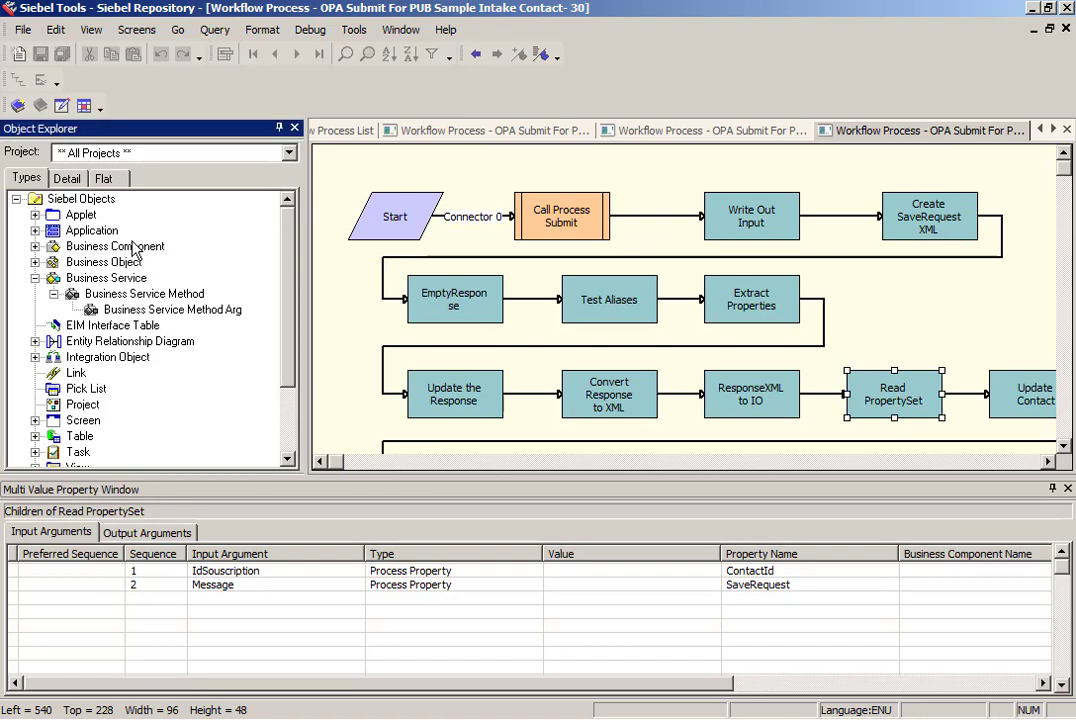
left_click(106, 278)
right_click(448, 228)
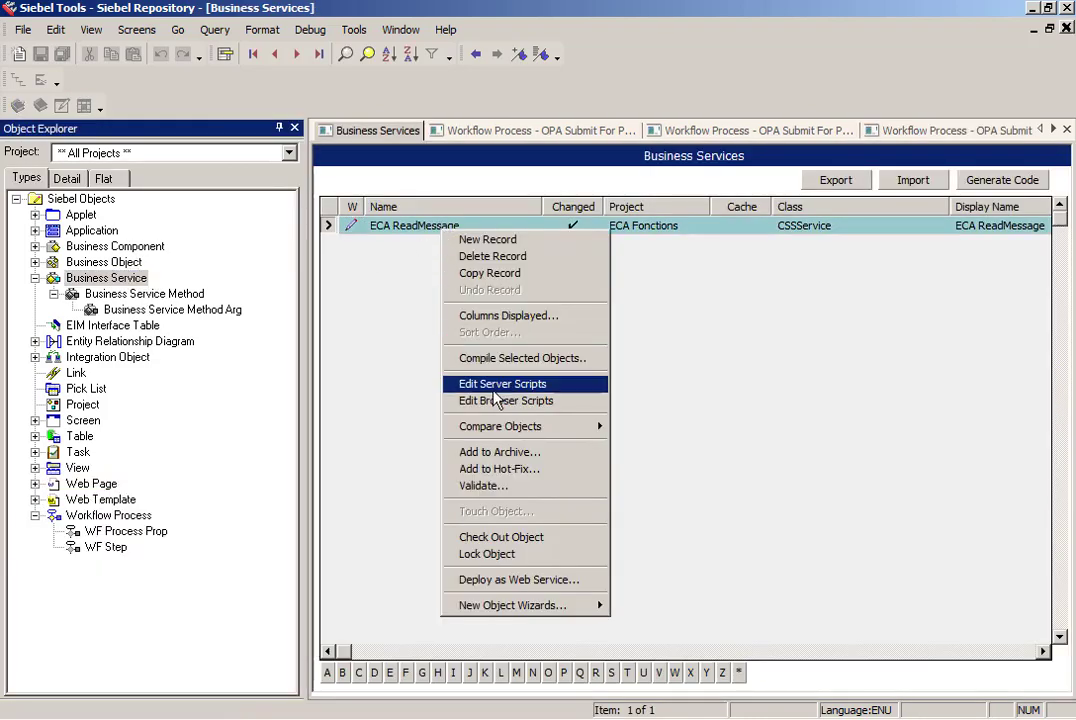
left_click(516, 449)
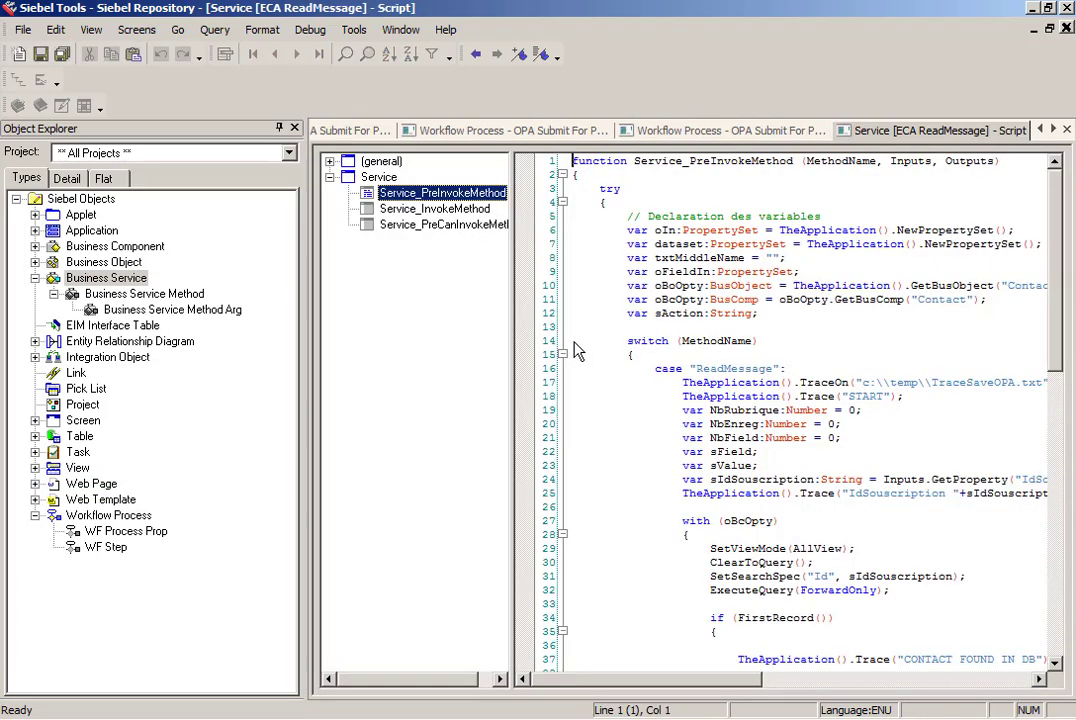
left_click_drag(741, 684, 805, 681)
scroll(1064, 352, "down", 4)
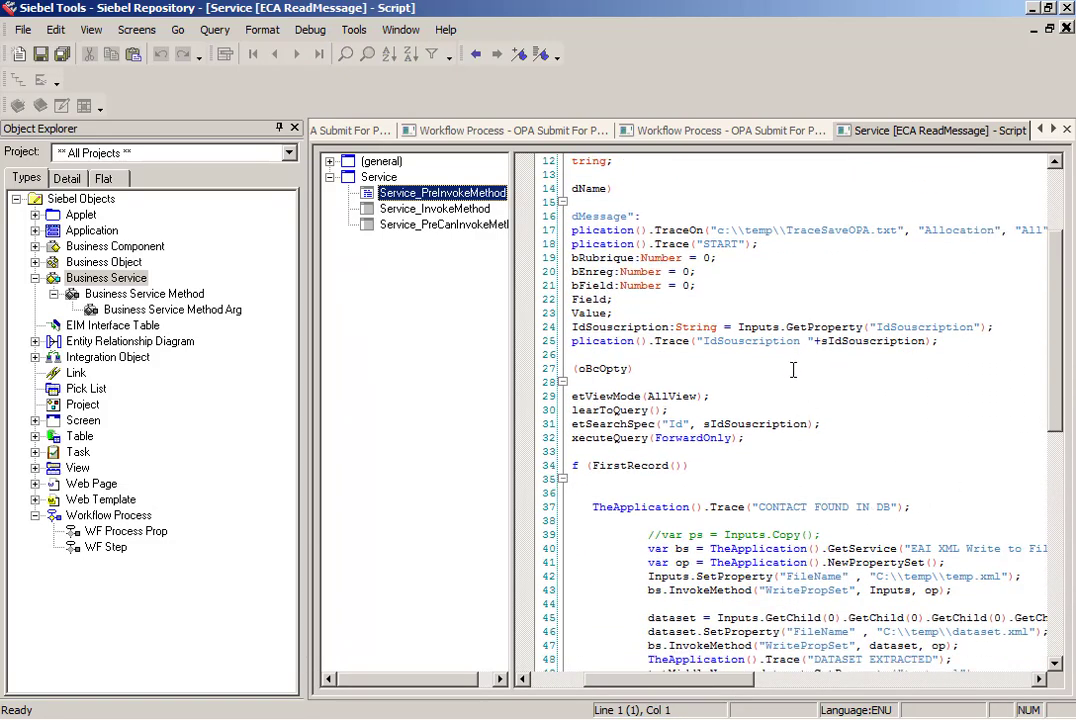
left_click_drag(1056, 425, 1066, 497)
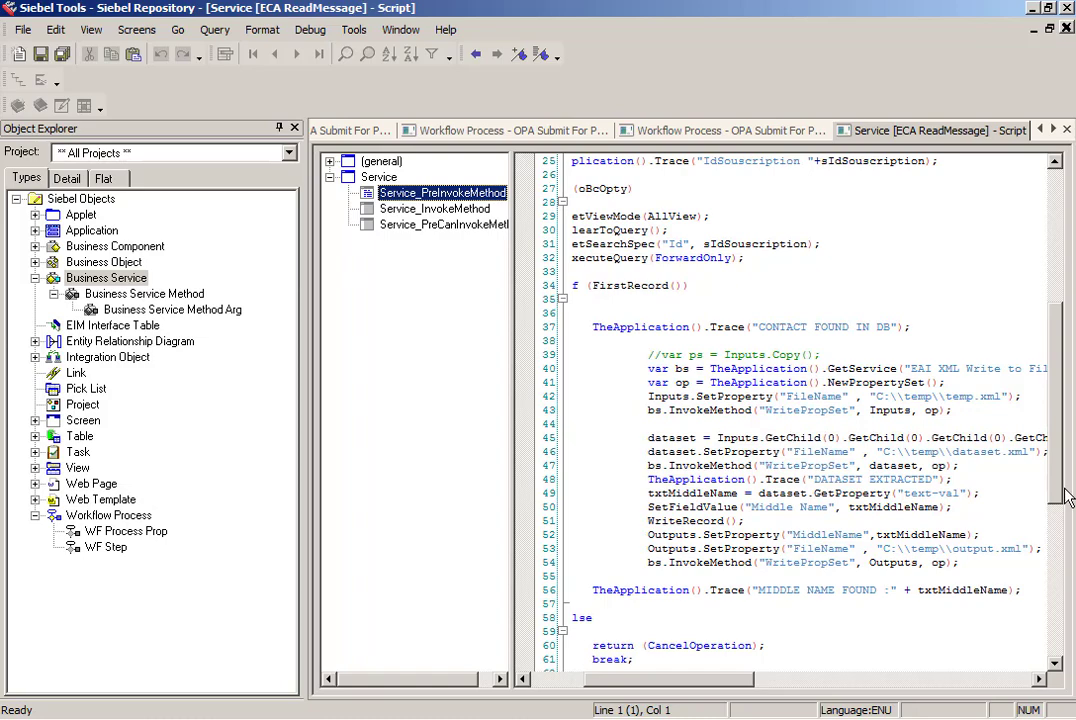
Step: Close the ECA ReadMessage script without saving and return to version 30 of the OPA Submit workflow
key("ctrl+F4")
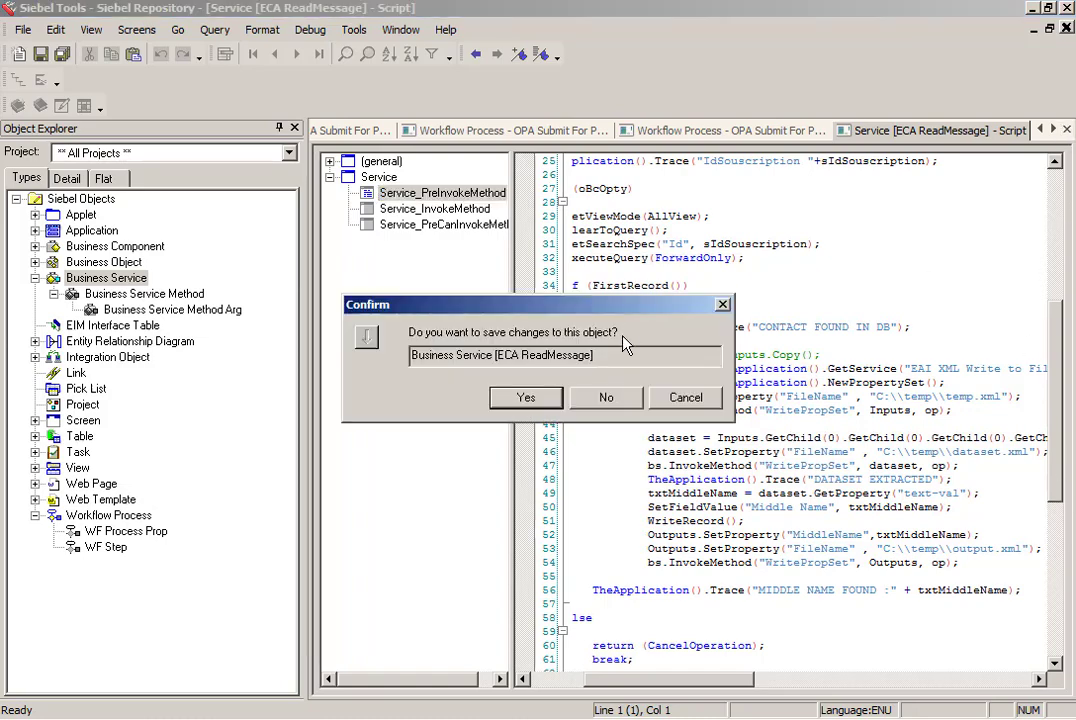
left_click(612, 397)
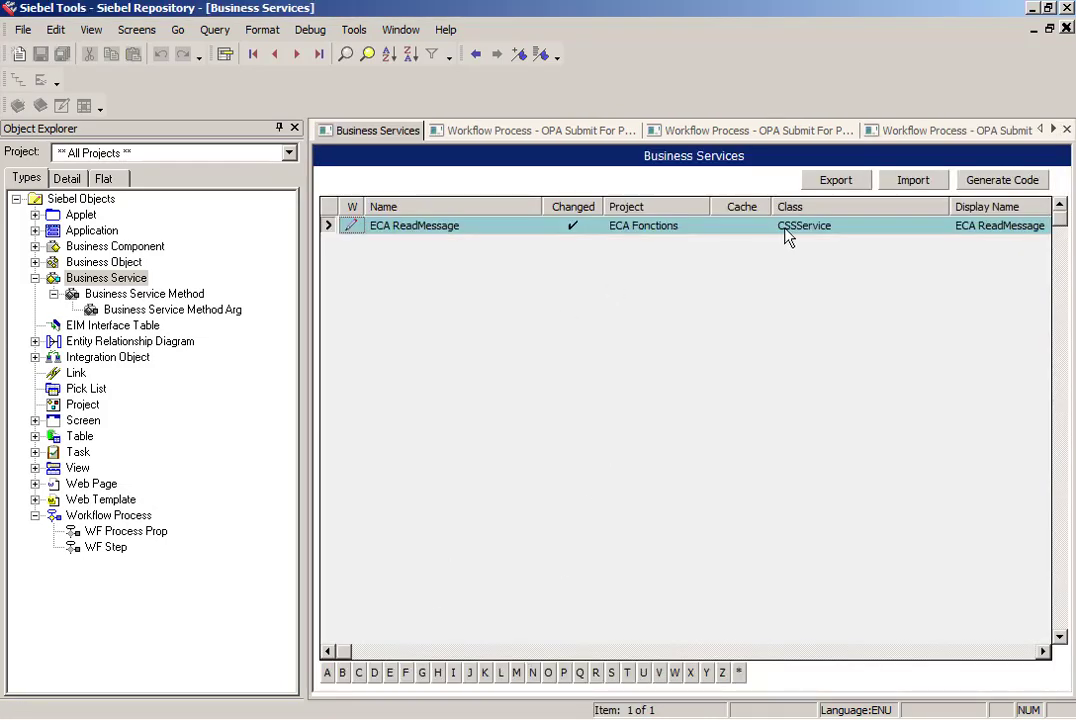
left_click(932, 131)
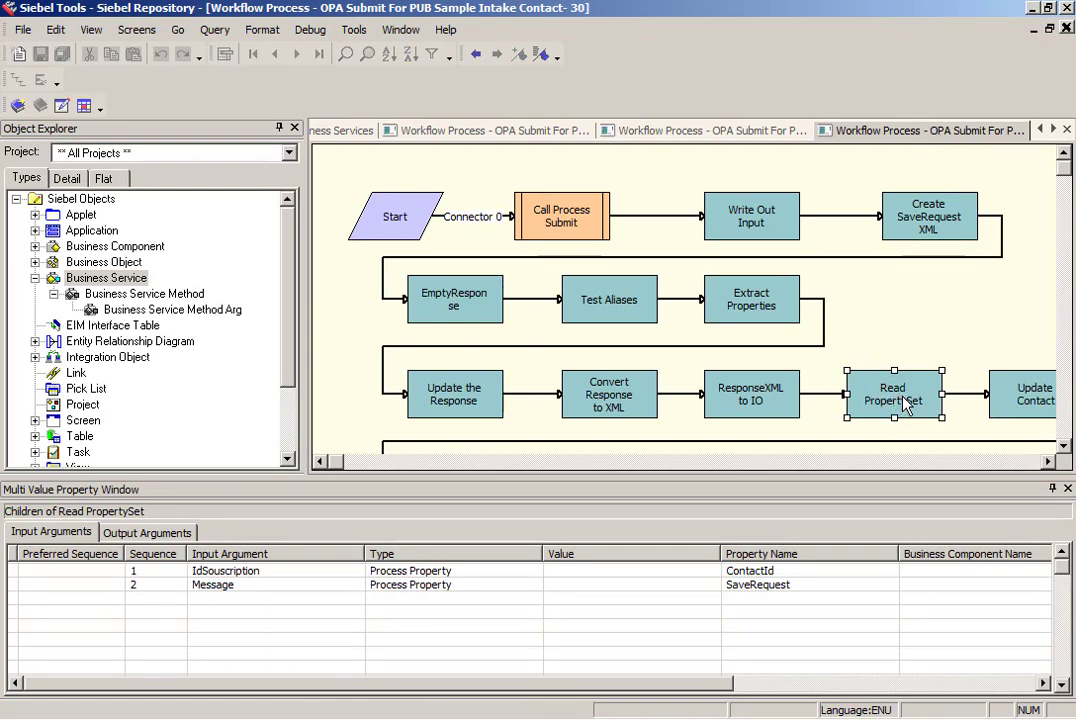
Step: Switch to temp.xml in Internet Explorer and highlight the MiddleName field name and its text value
key("alt+Tab")
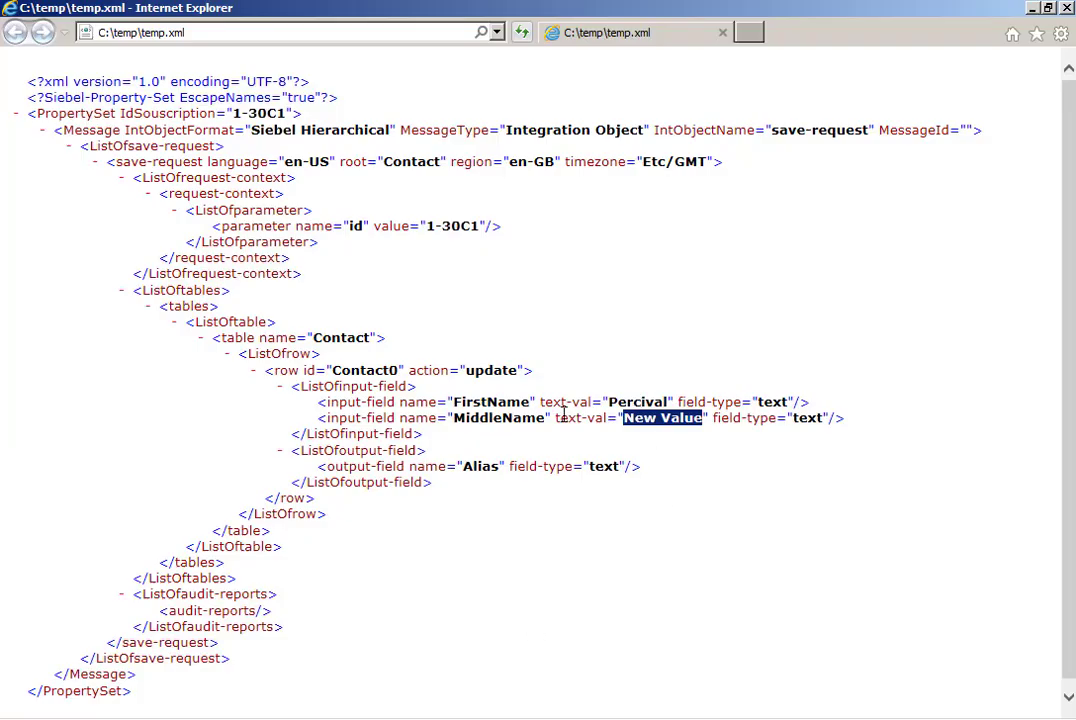
double_click(503, 418)
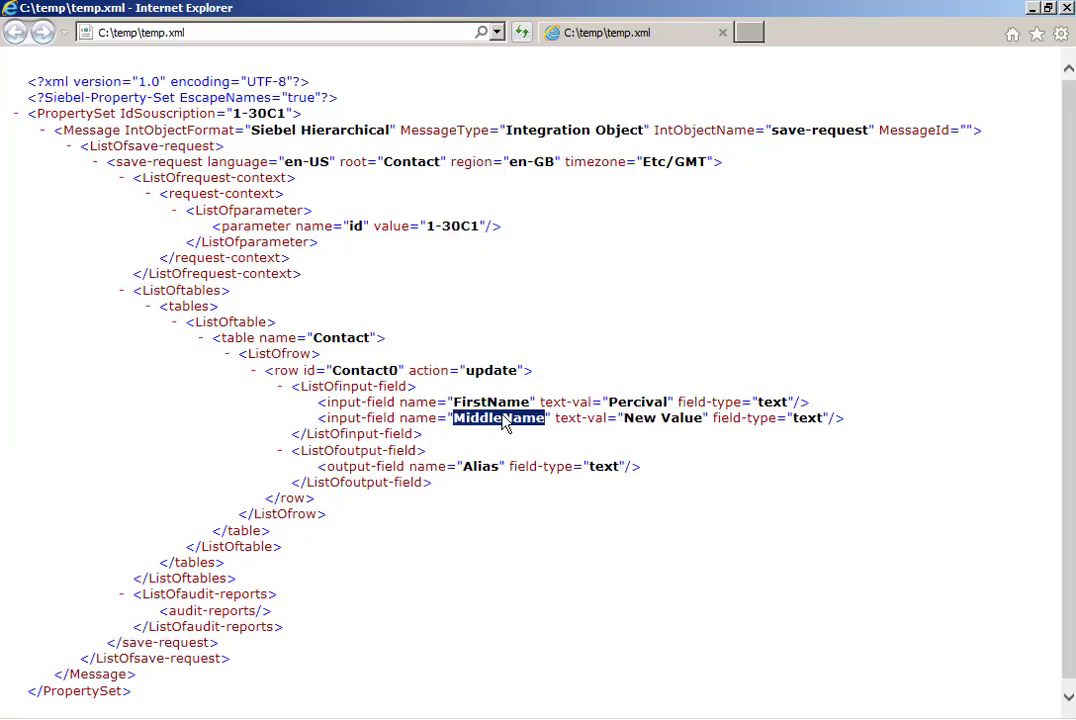
left_click_drag(622, 418, 703, 418)
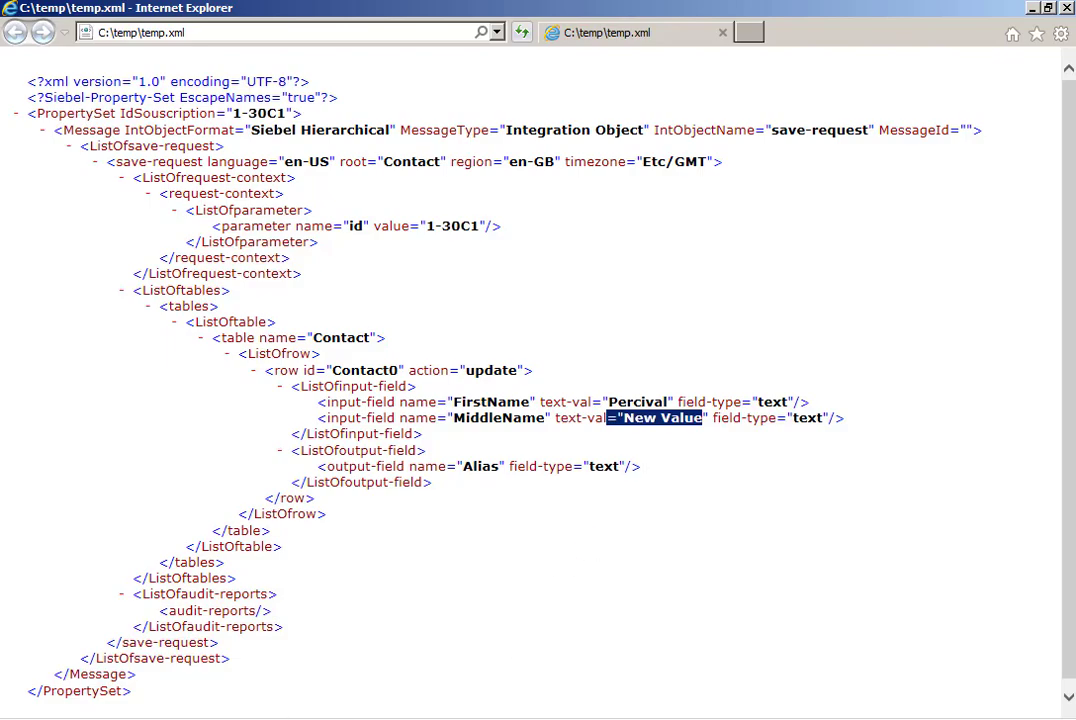
Step: Back in Siebel Tools, compare the Update Contact input arguments in versions 10 and 30 of the OPA Submit workflow
key("alt+Tab")
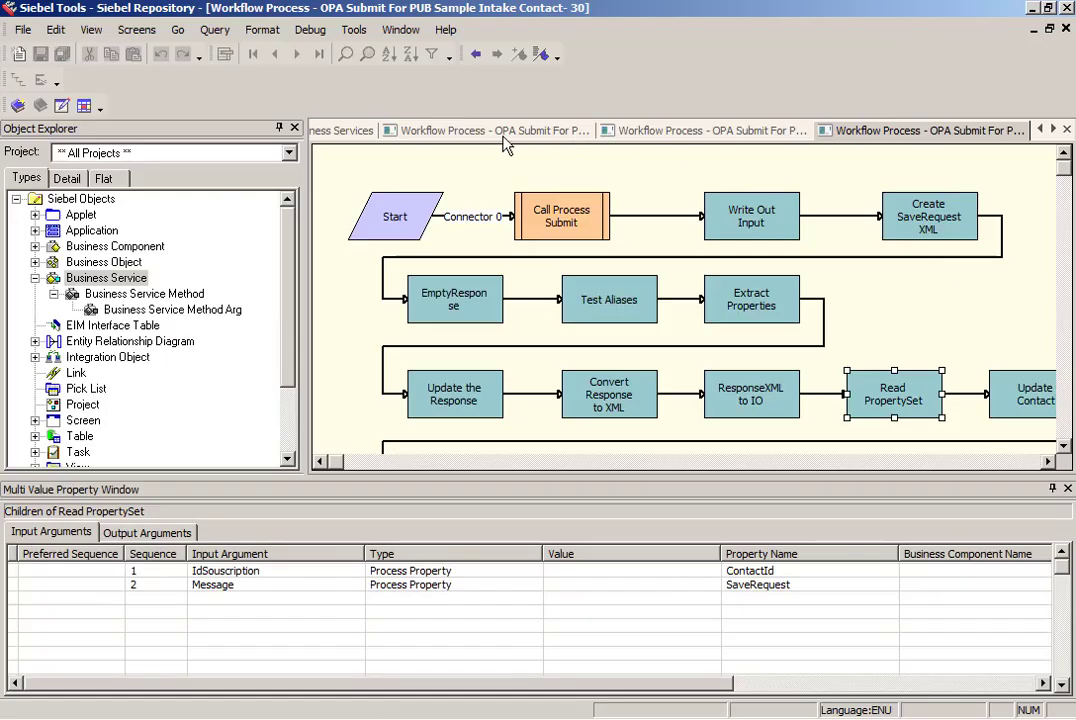
left_click(470, 134)
left_click(712, 130)
left_click(504, 501)
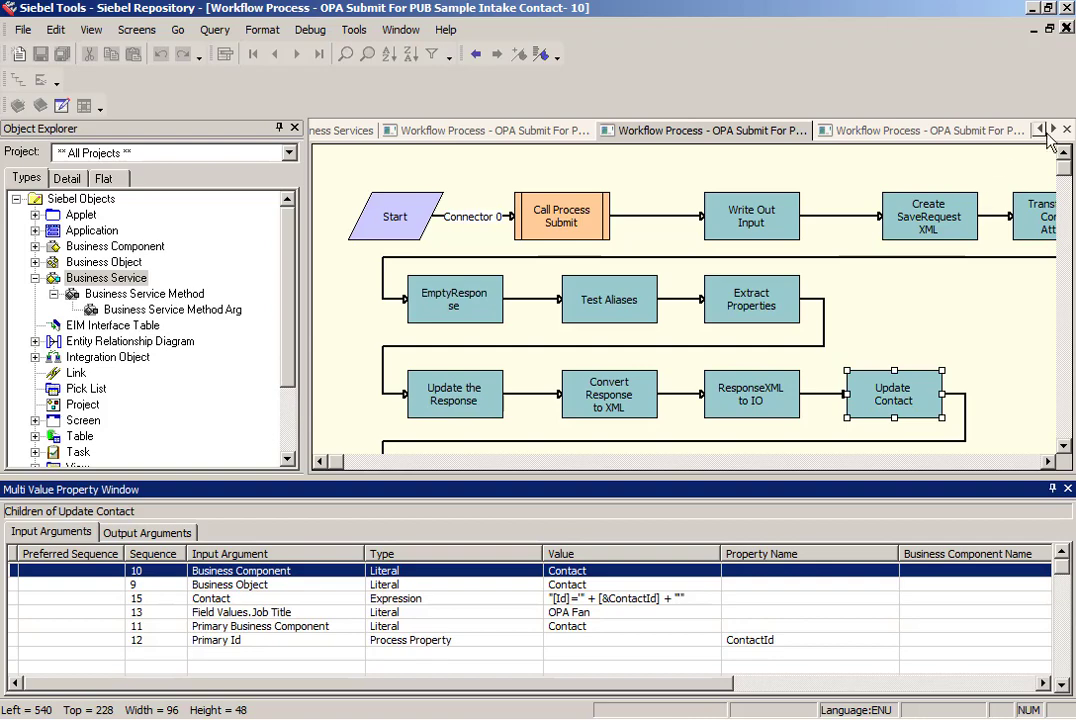
left_click(958, 130)
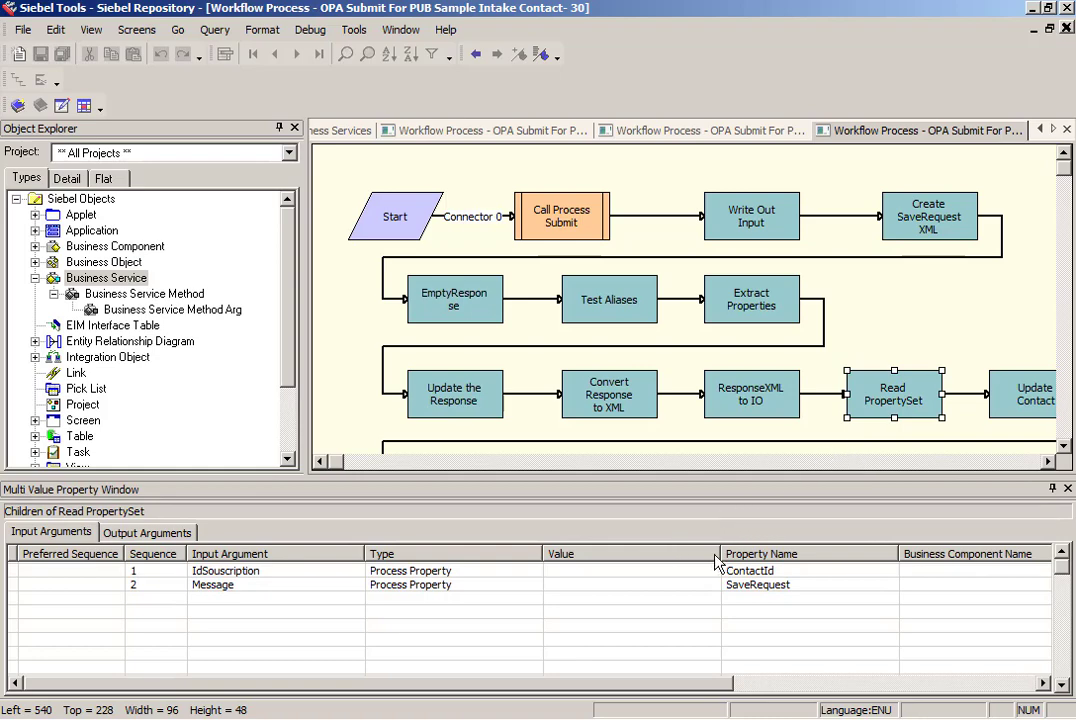
left_click(1025, 400)
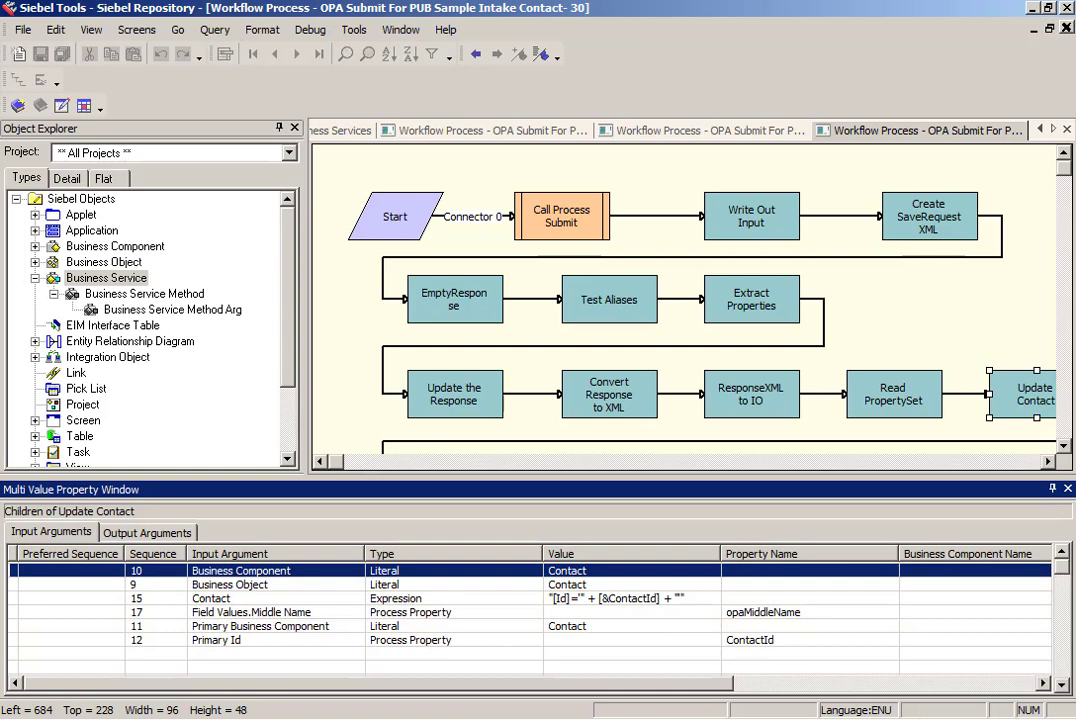
Step: Switch to the Siebel call center in Chrome, reopen the first recent contact record and view its More Info details to check the middle name
key("alt+Tab")
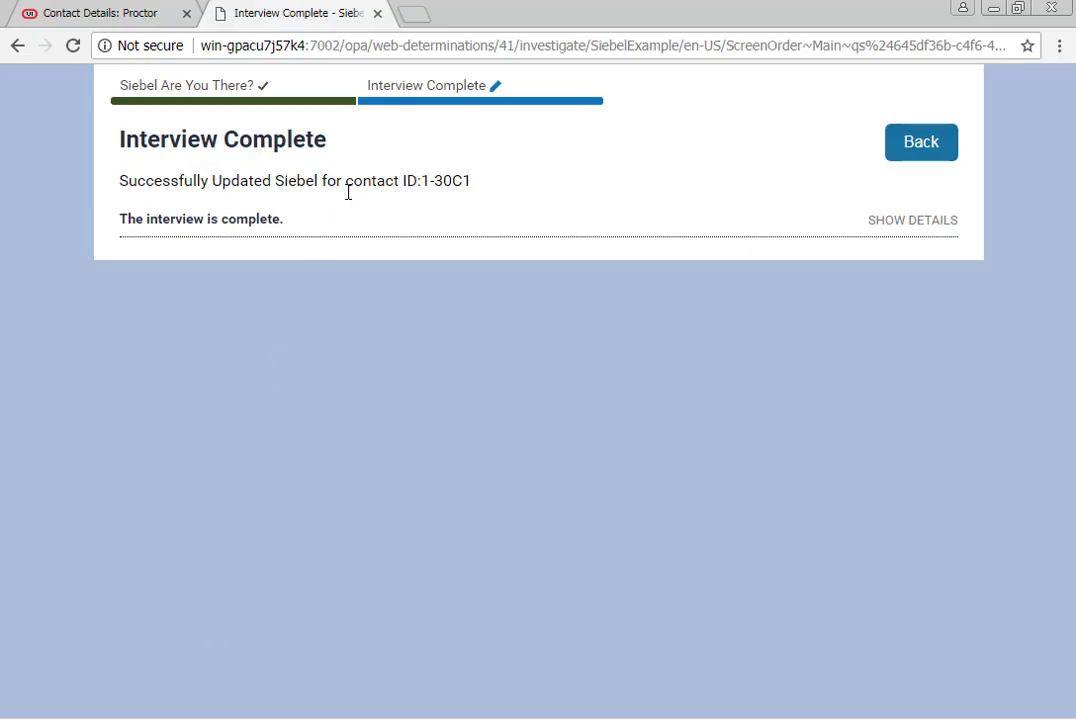
left_click(118, 12)
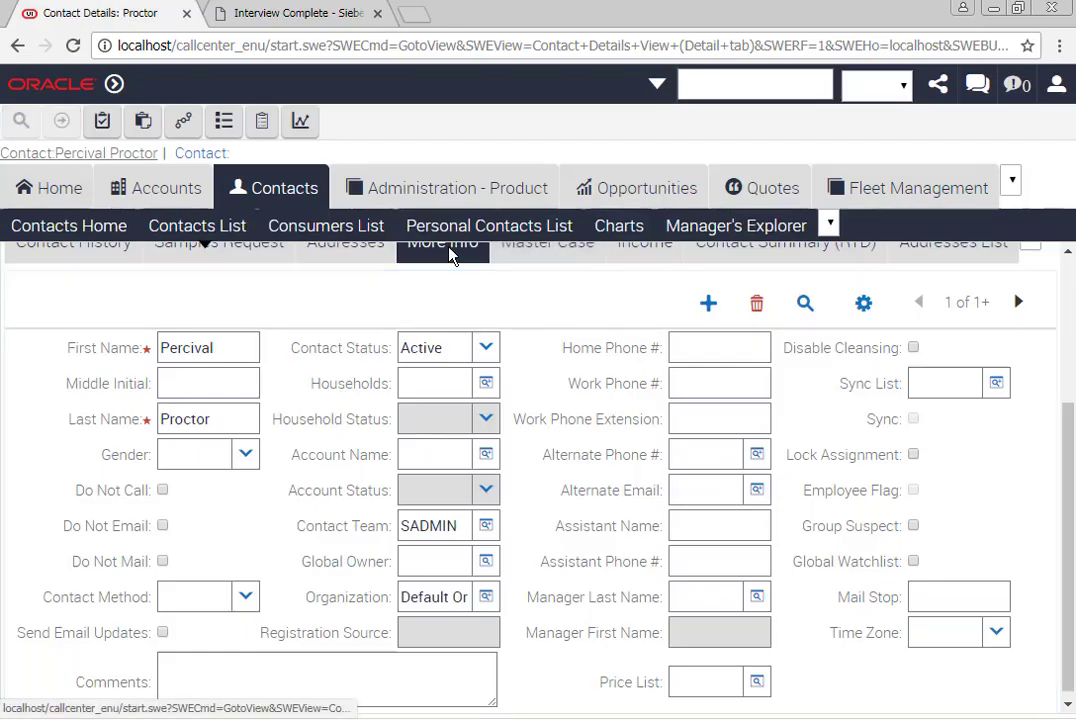
left_click(281, 195)
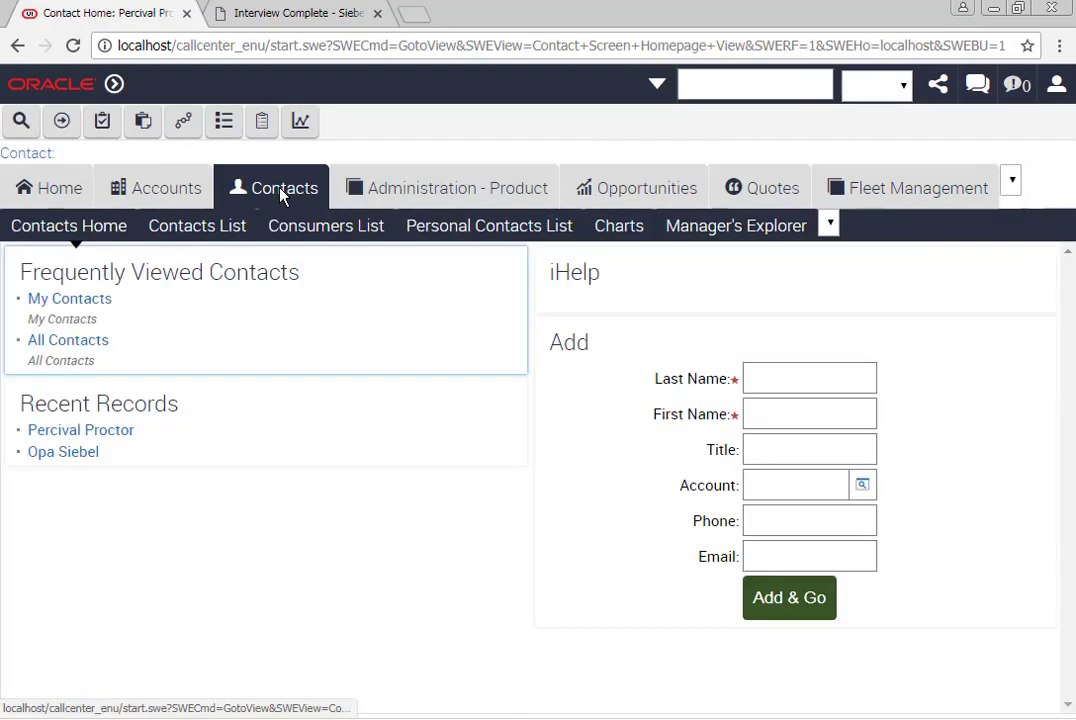
left_click(100, 434)
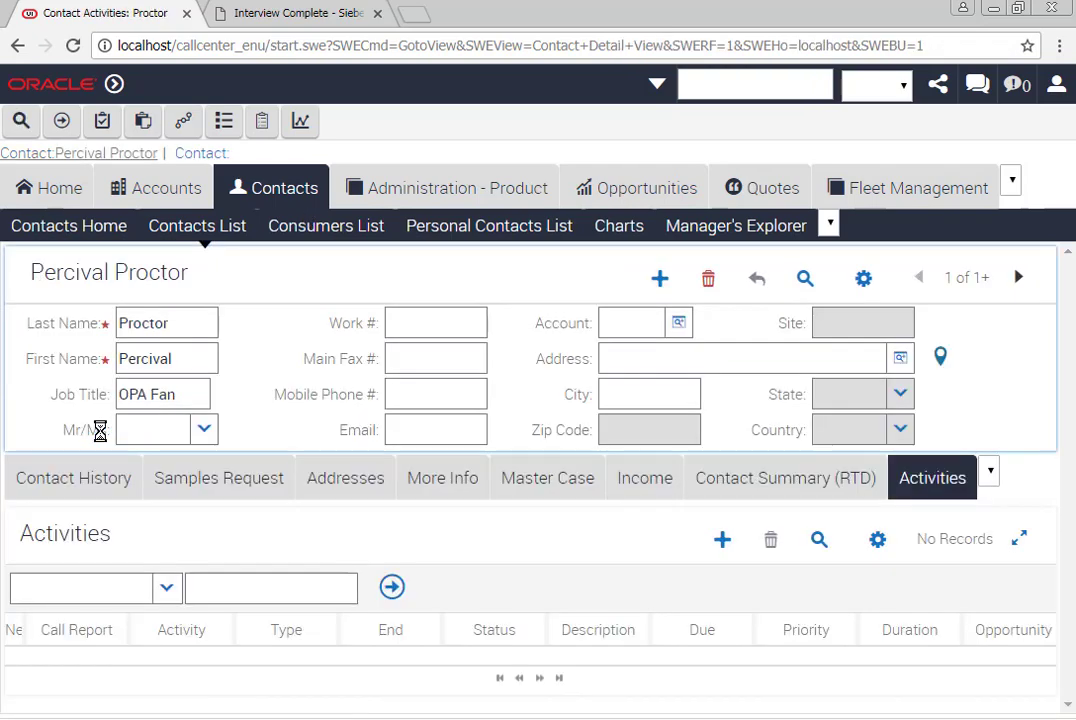
left_click(466, 477)
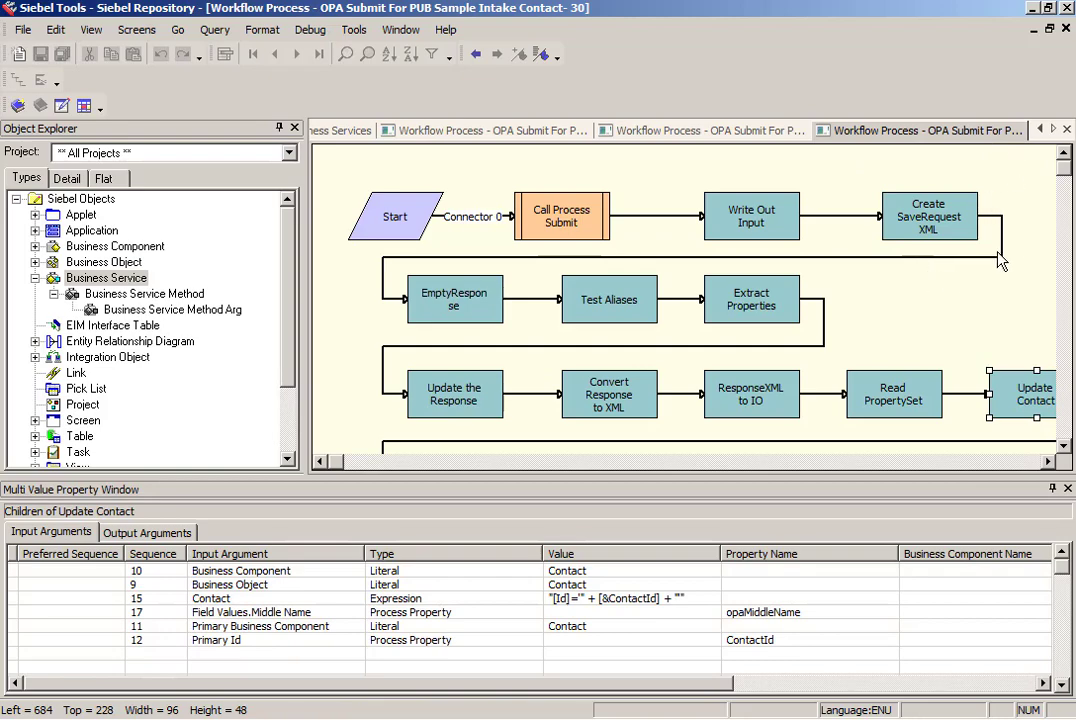
Step: In Siebel Tools, review the input arguments of Update the Response, Read PropertySet and Update Contact, checking them against temp.xml in Internet Explorer
left_click(441, 404)
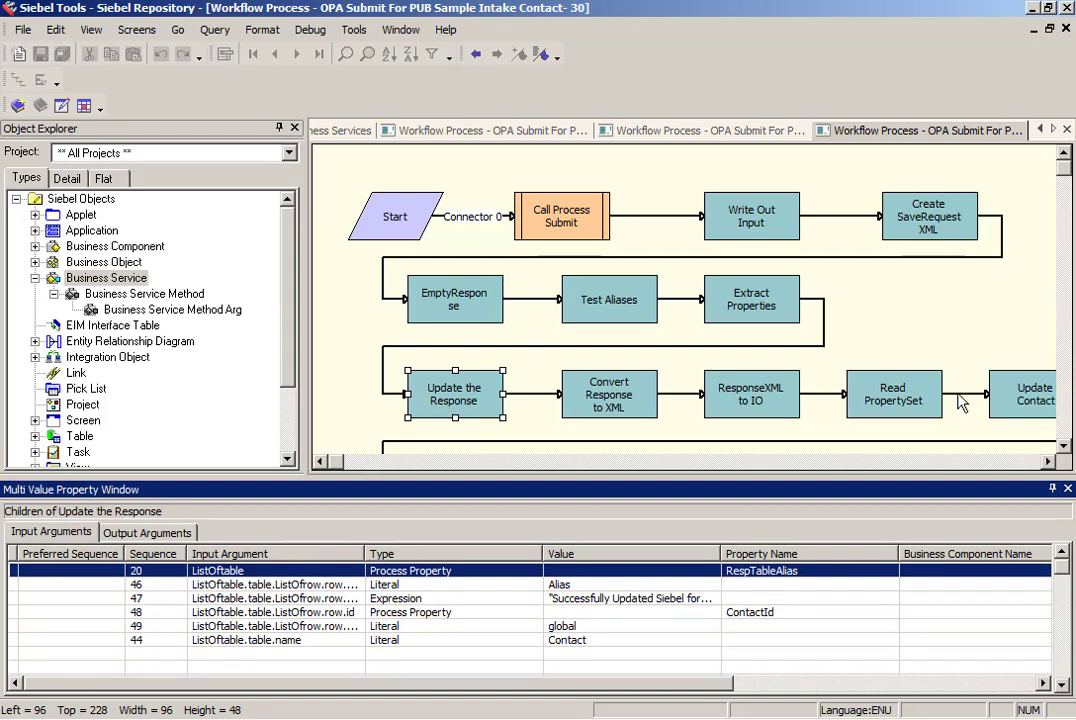
left_click(1028, 404)
left_click(893, 400)
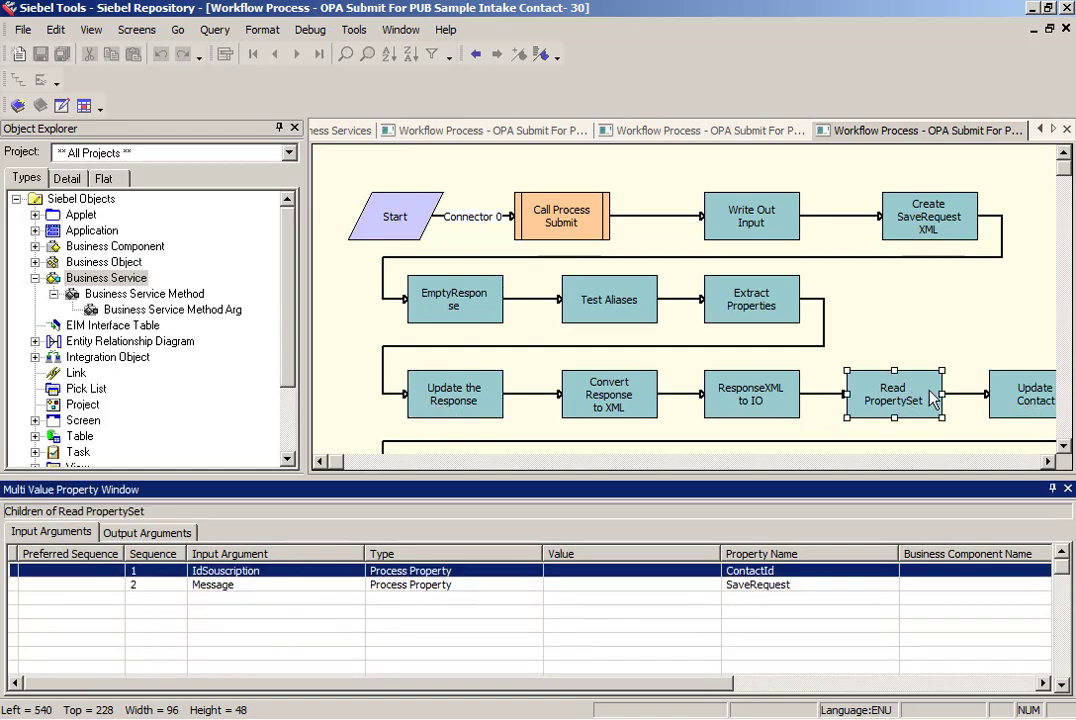
left_click(1033, 400)
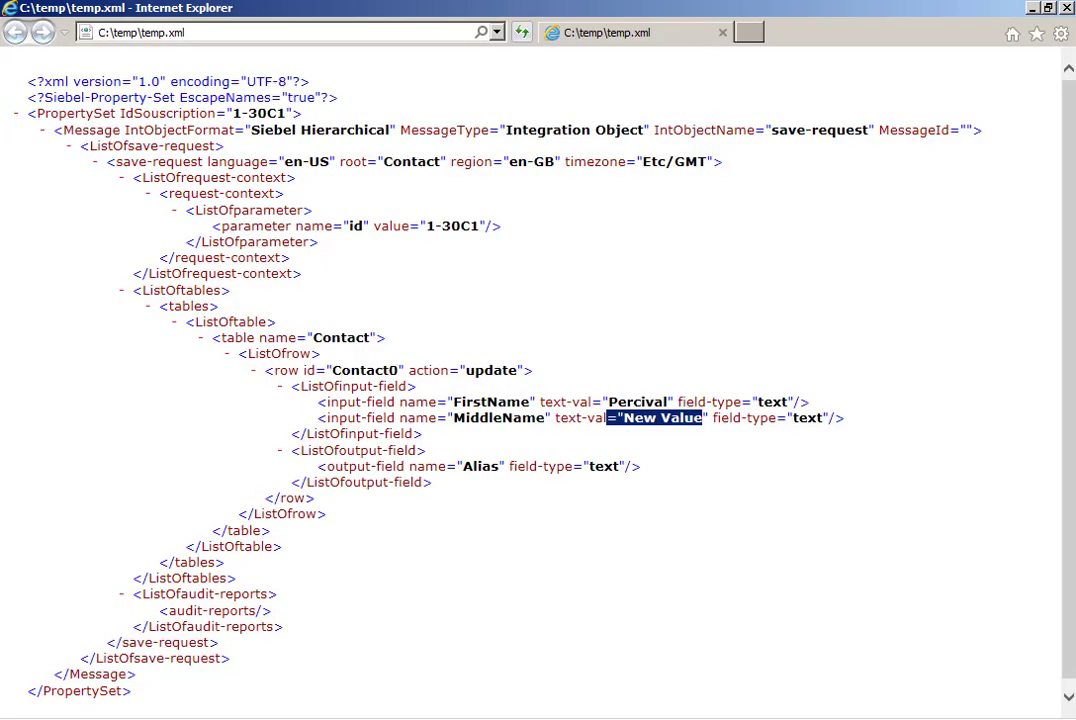
key("alt+Tab")
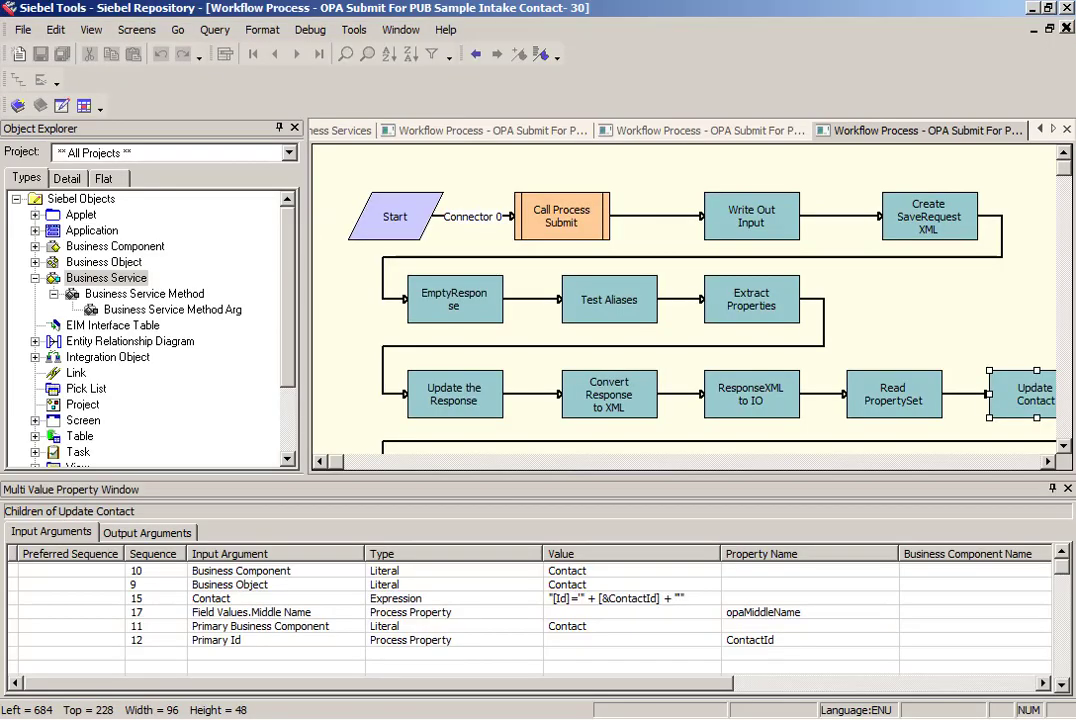